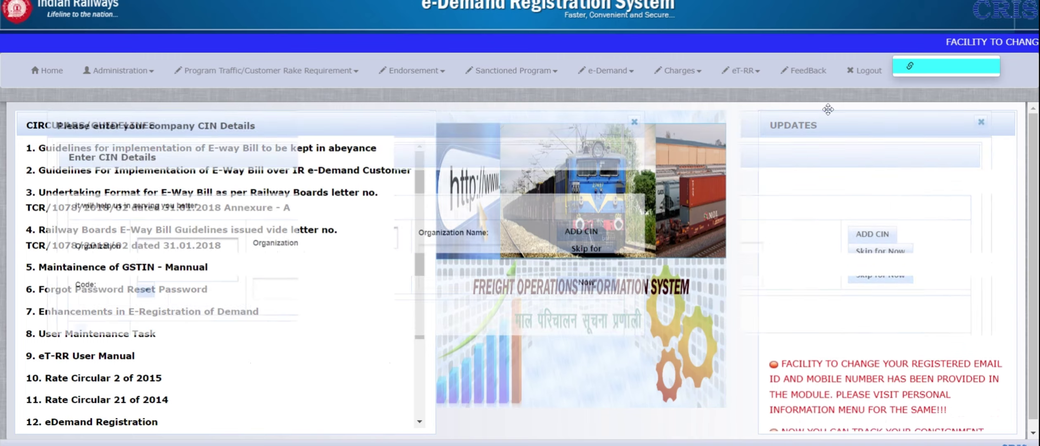
# Dismiss the company CIN prompt and open e-Demand > Normal Demand Registration
pyautogui.click(606, 70)
pyautogui.click(626, 128)
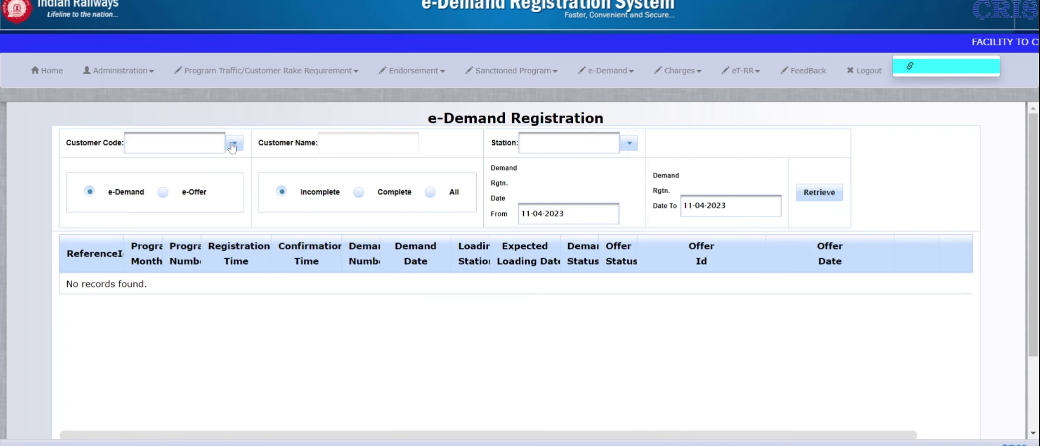
# Retrieve existing demands for customer ACC at station (GZB)GAZIYABAD
pyautogui.click(198, 143)
pyautogui.write('A')
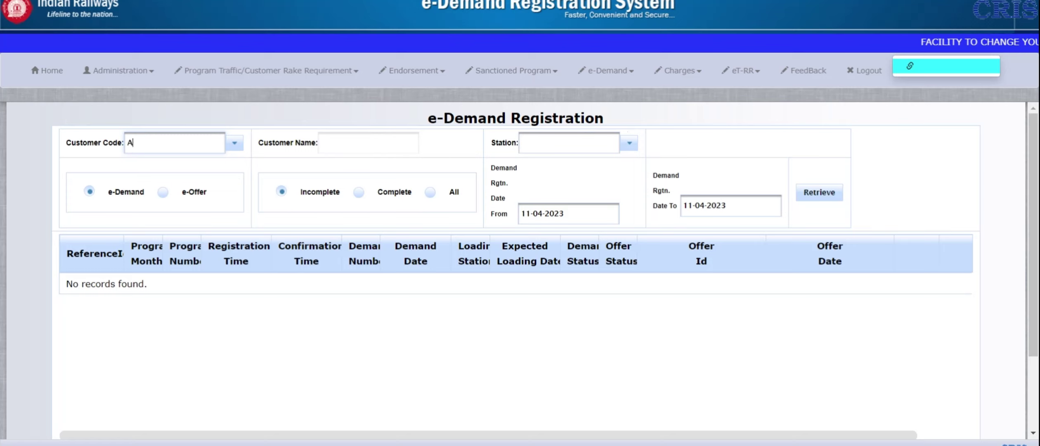
pyautogui.write('Cc')
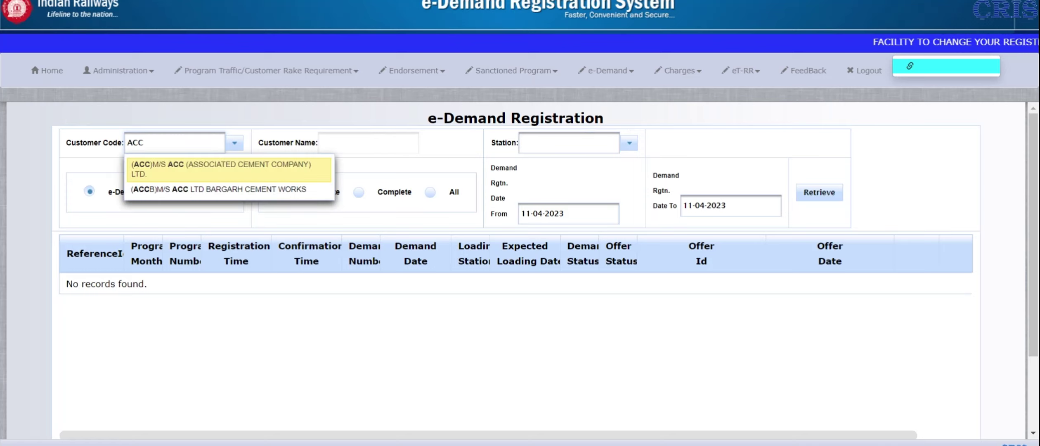
pyautogui.click(184, 169)
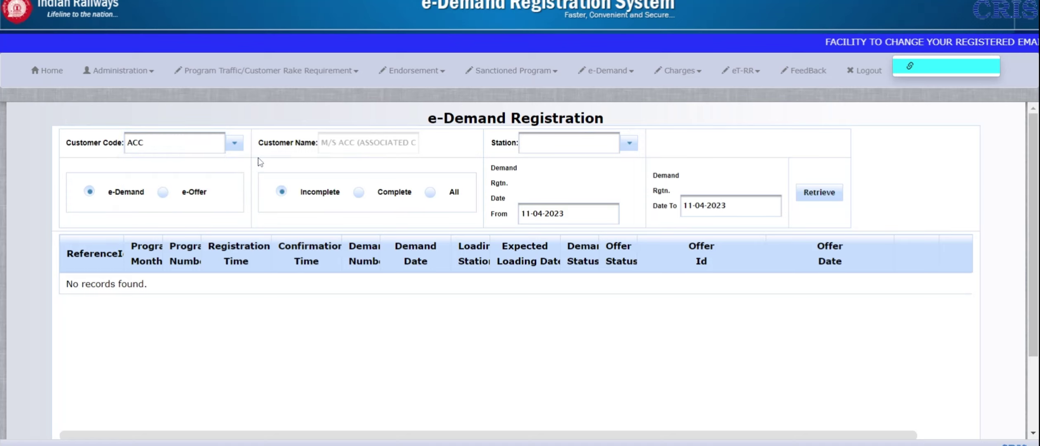
pyautogui.click(545, 142)
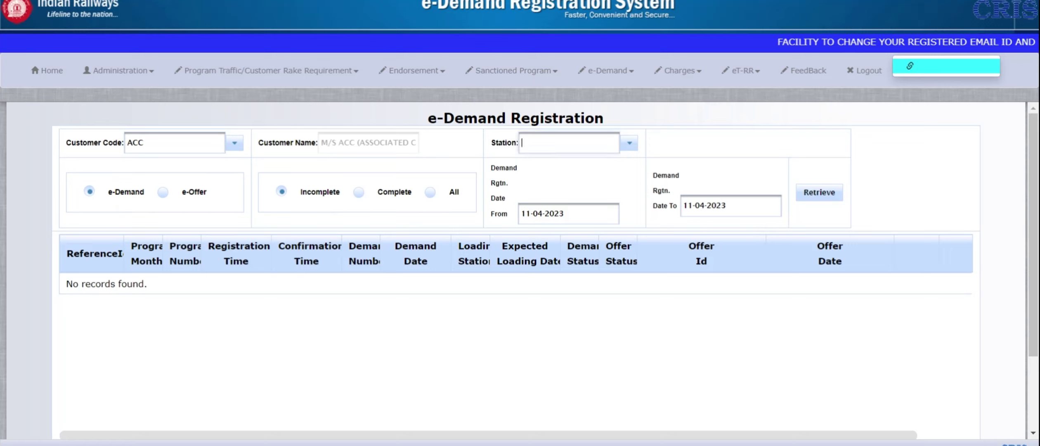
pyautogui.write('gzb')
pyautogui.press('Tab')
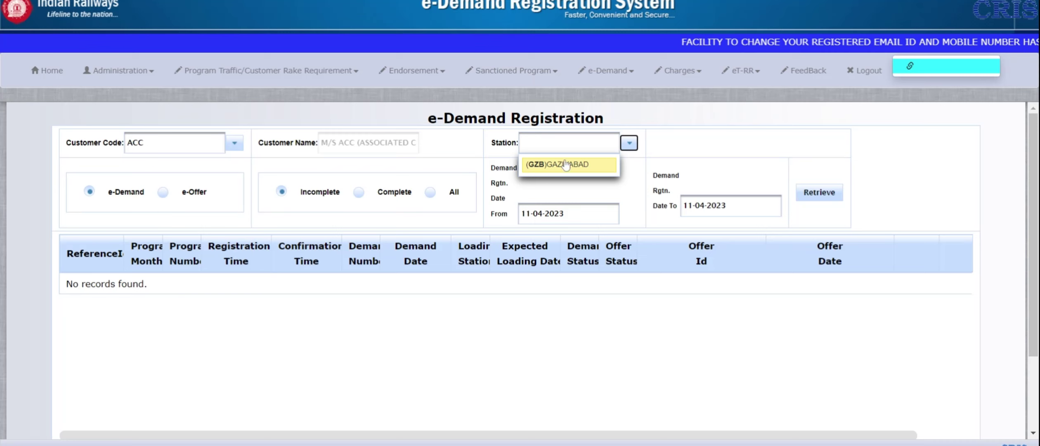
pyautogui.click(566, 164)
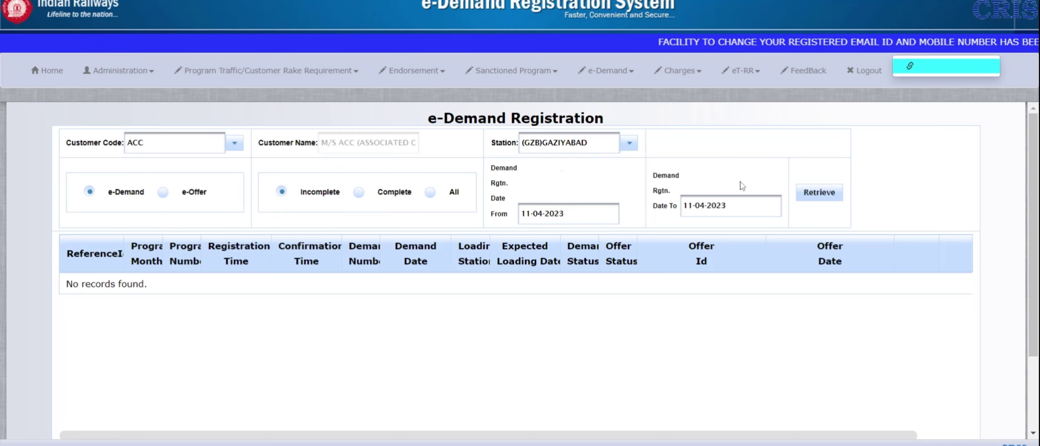
pyautogui.click(821, 194)
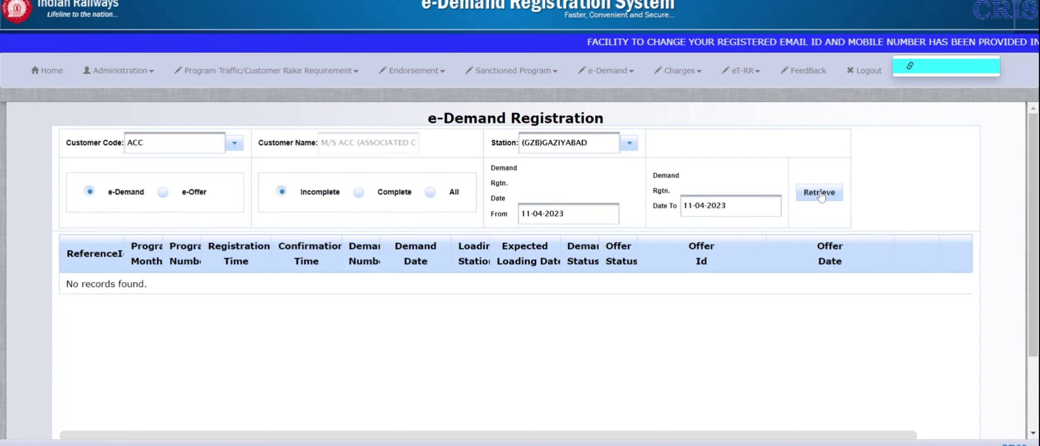
# With no records found, start a new e-Demand entry via Add Another
pyautogui.scroll(-3, 606, 319)
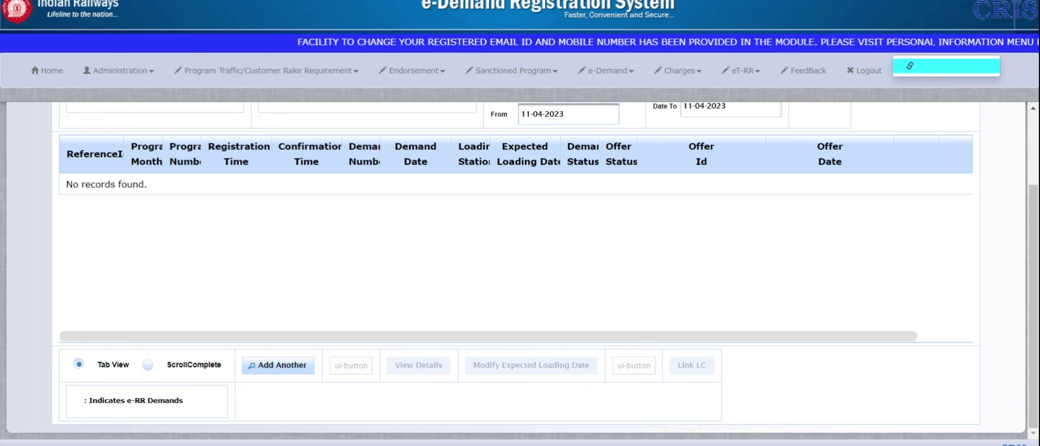
pyautogui.scroll(2, 34, 229)
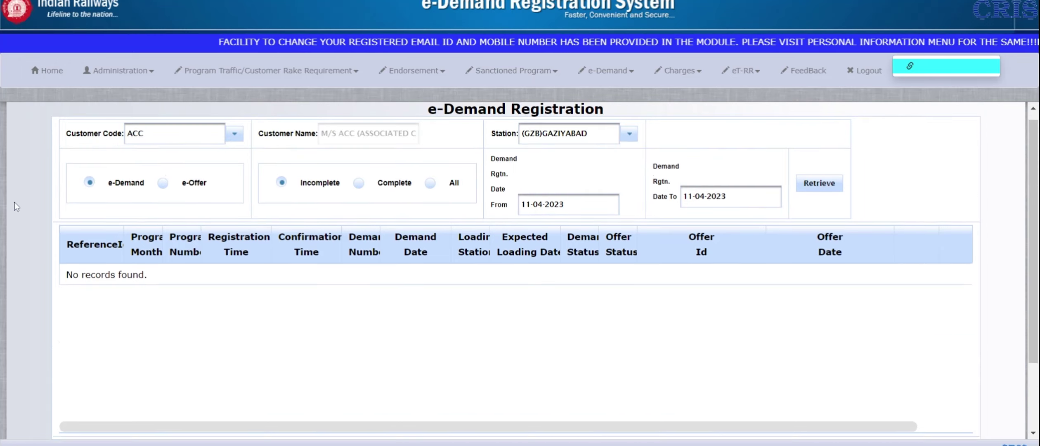
pyautogui.scroll(-2, 25, 248)
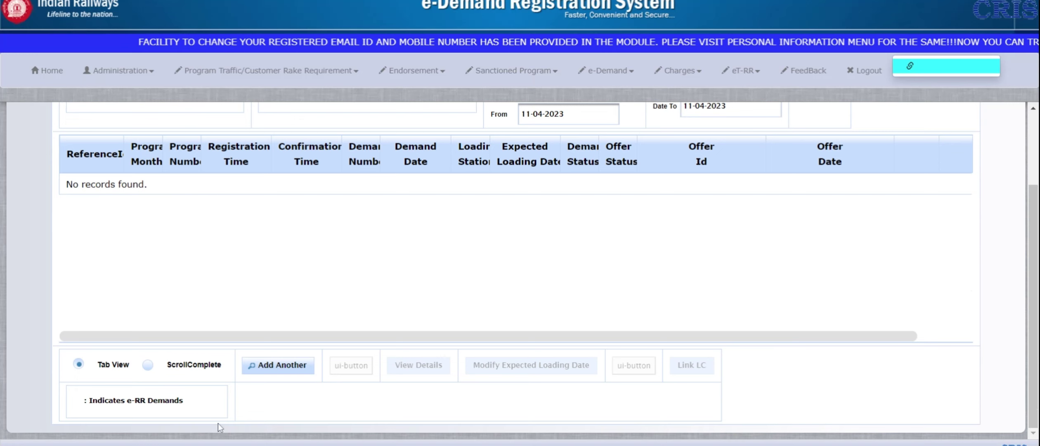
pyautogui.click(278, 365)
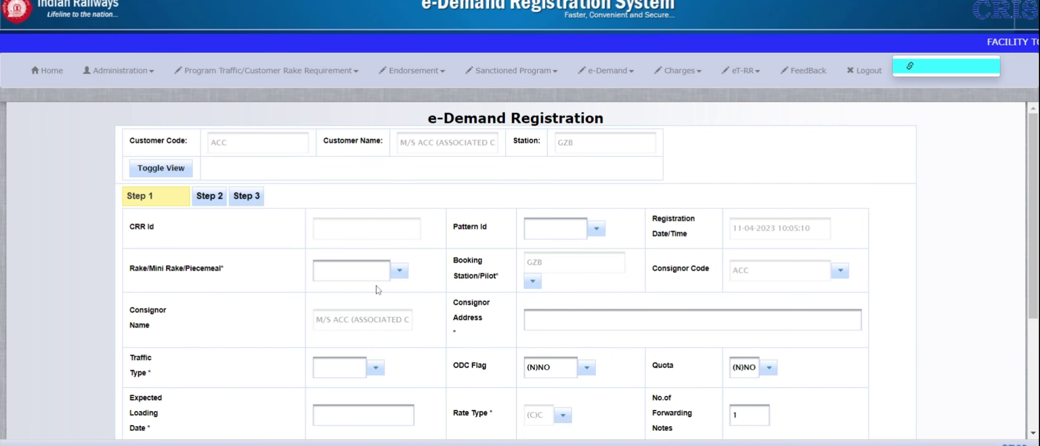
# Request a full (R)RAKE with consignor address NEW DELHI
pyautogui.click(401, 271)
pyautogui.click(346, 323)
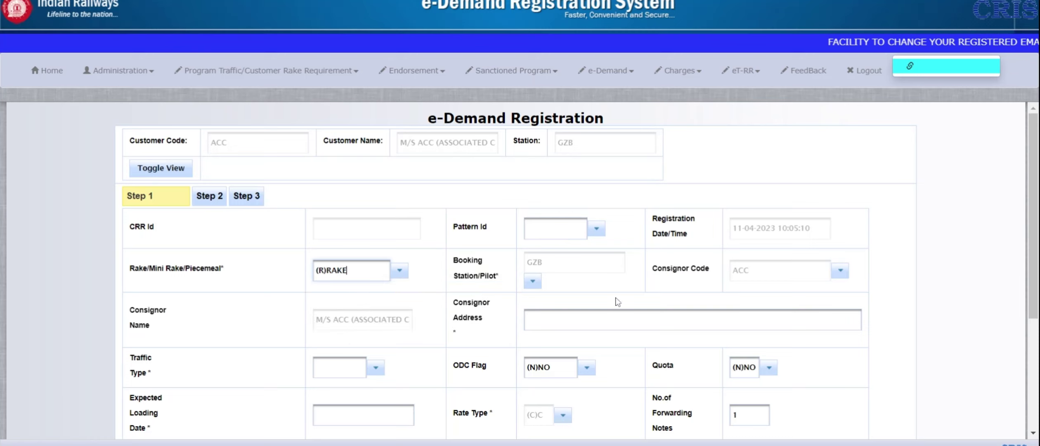
pyautogui.click(578, 320)
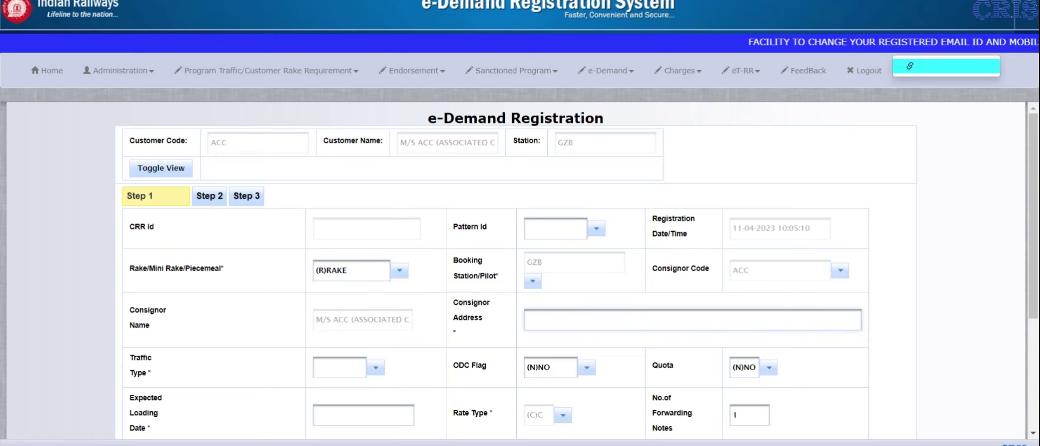
pyautogui.write('NEW DELHI')
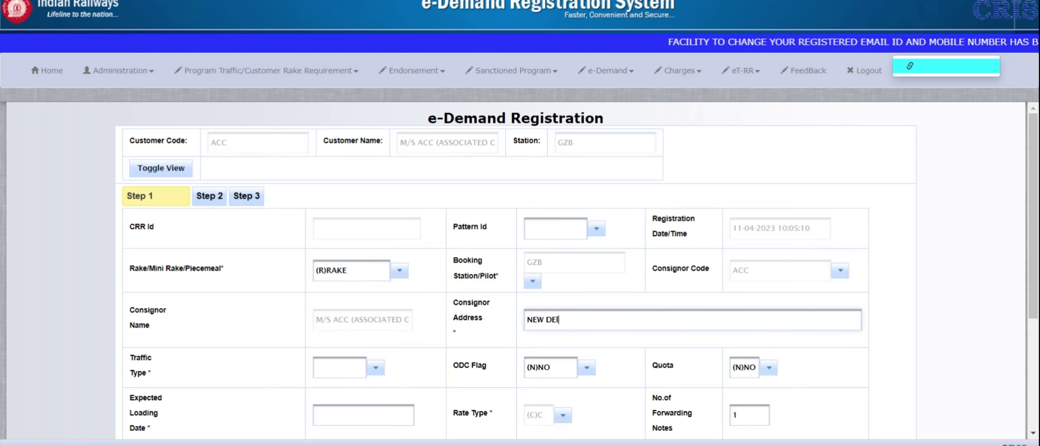
pyautogui.scroll(-3, 542, 322)
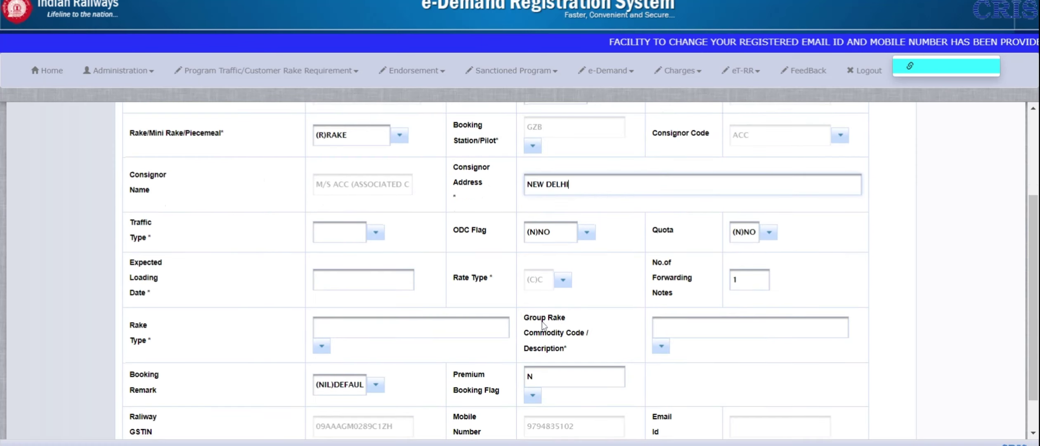
# Set traffic type to General Goods and expected loading date to 28-04-2023
pyautogui.click(374, 239)
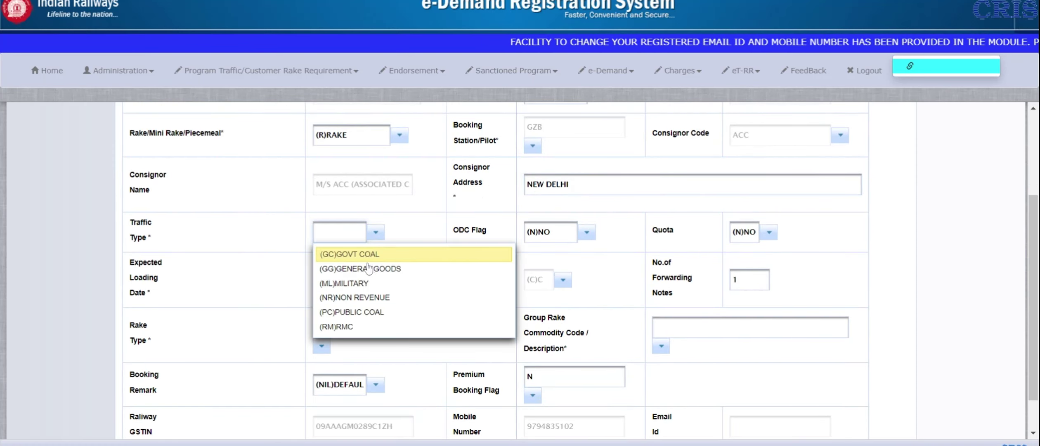
pyautogui.click(366, 269)
pyautogui.click(394, 282)
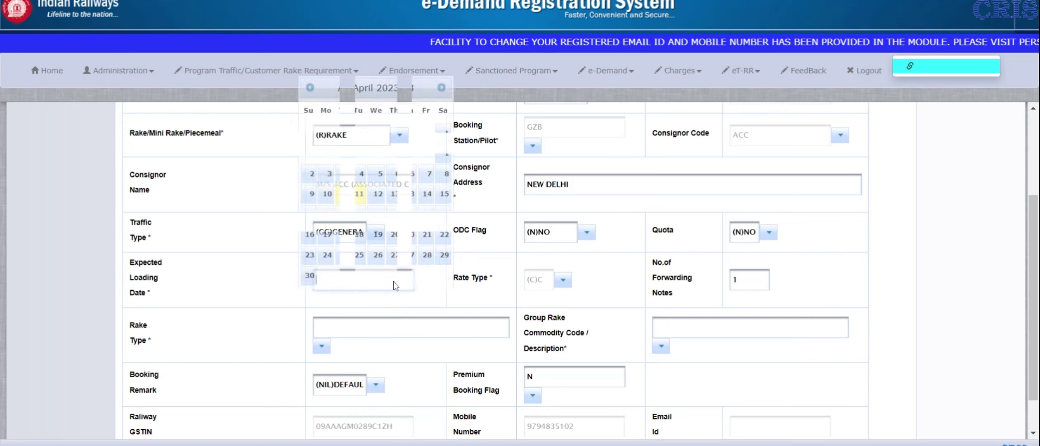
pyautogui.click(414, 238)
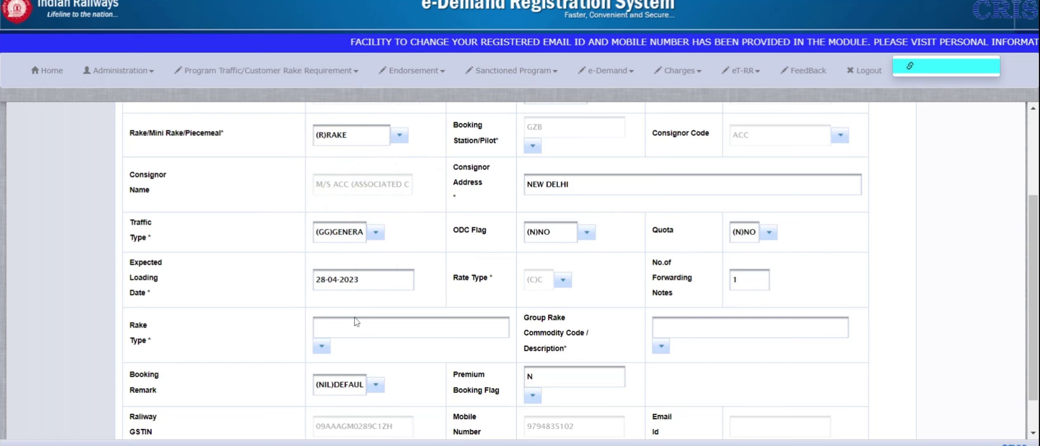
# Choose rake type BCN bogie covered air brakes and group rake commodity CEMENT
pyautogui.click(322, 347)
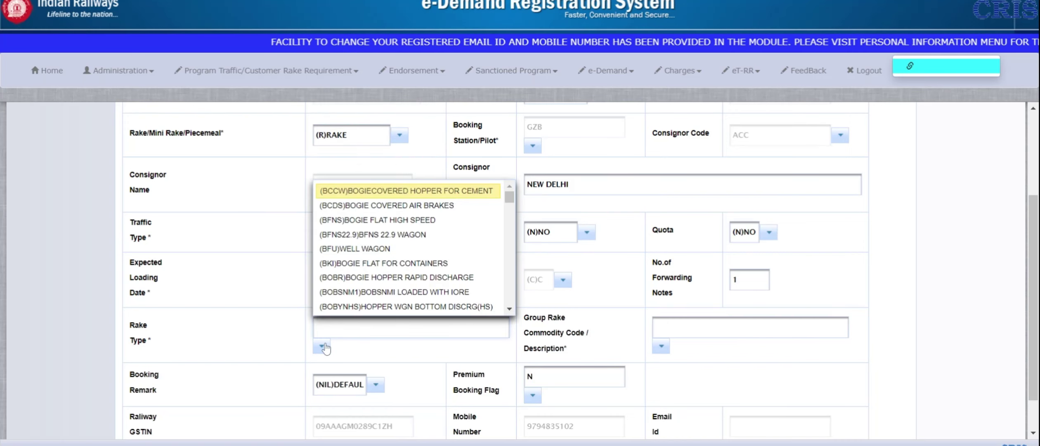
pyautogui.write('BCN')
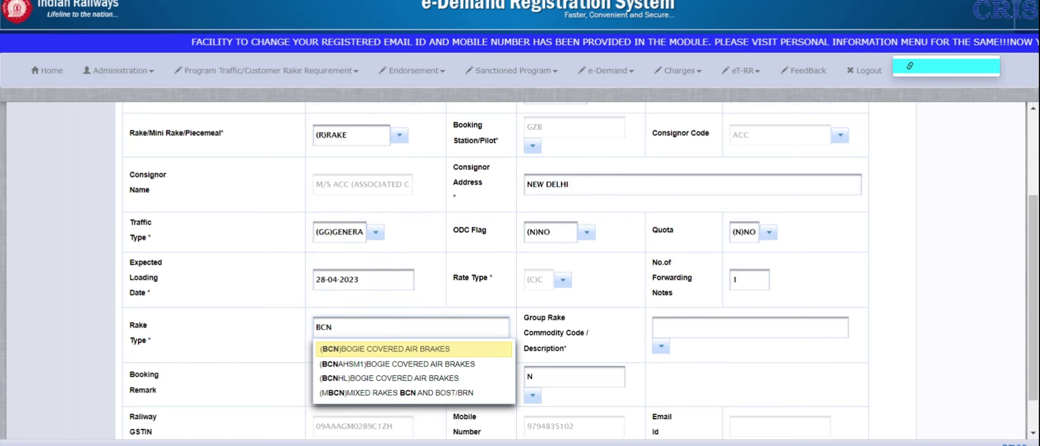
pyautogui.press('Return')
pyautogui.press('Tab')
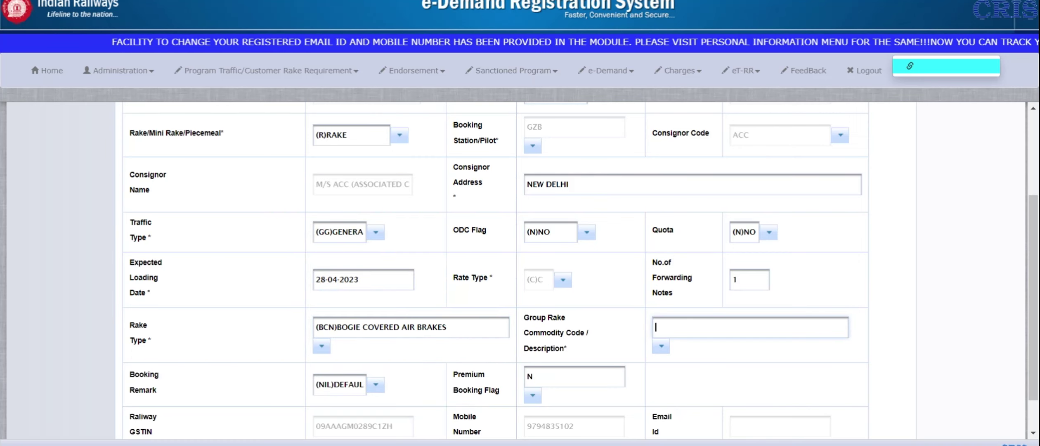
pyautogui.click(661, 350)
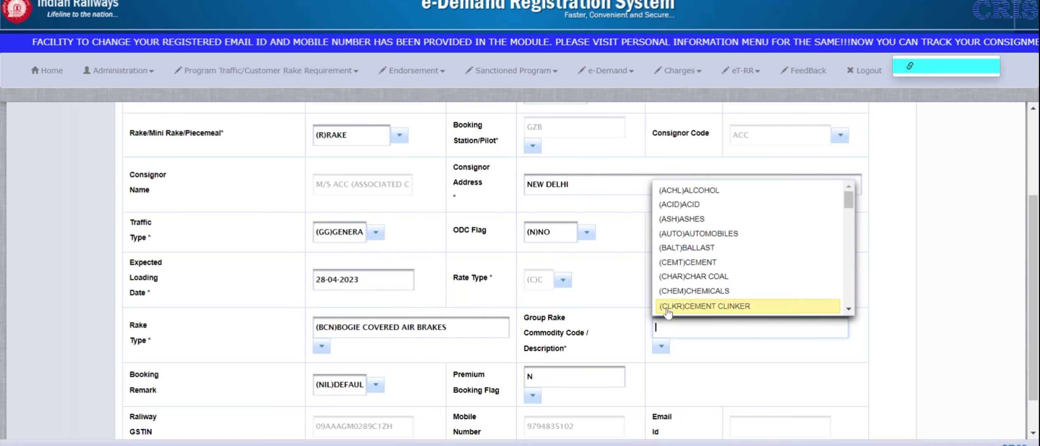
pyautogui.click(680, 264)
pyautogui.scroll(-2, 693, 254)
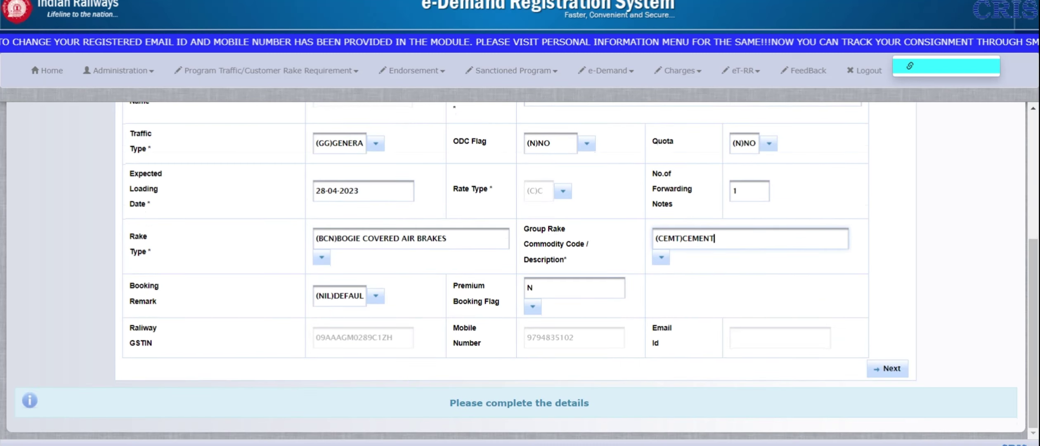
pyautogui.scroll(2, 513, 324)
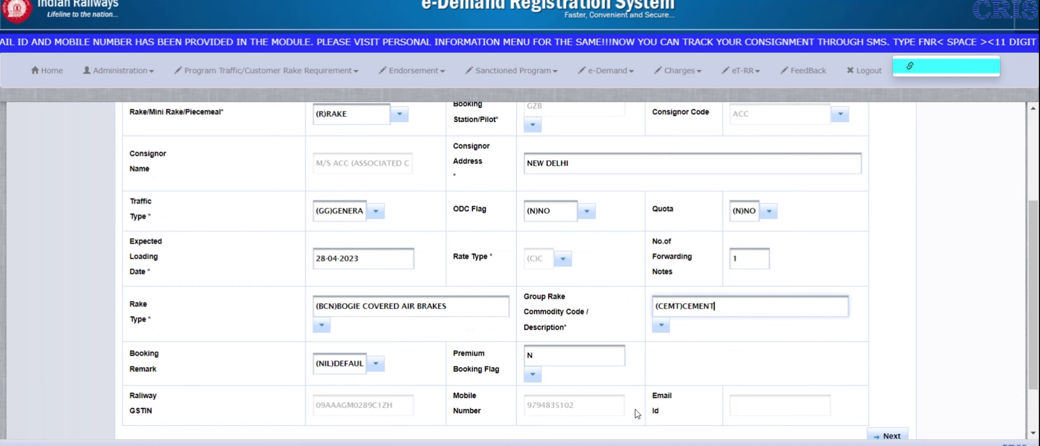
# Go to Step 2, set destination PNP Panipat Jn. and rake commodity CEMENT
pyautogui.click(889, 436)
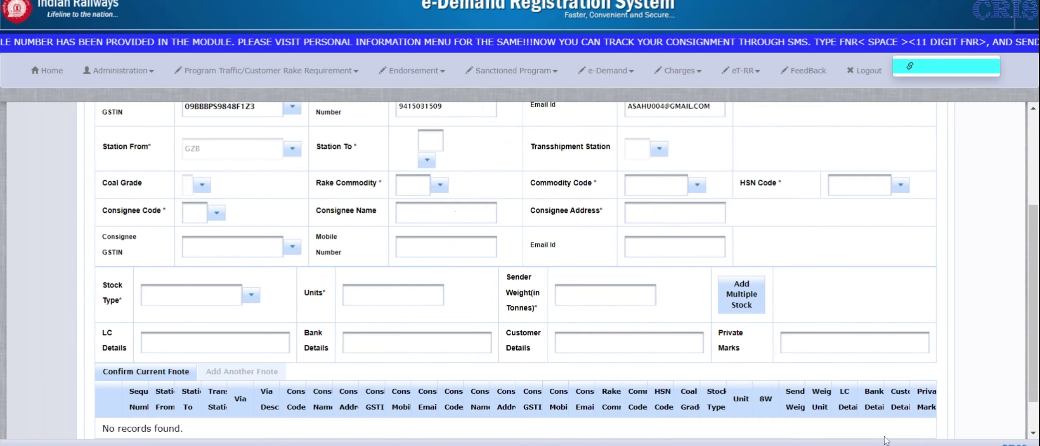
pyautogui.scroll(4, 354, 258)
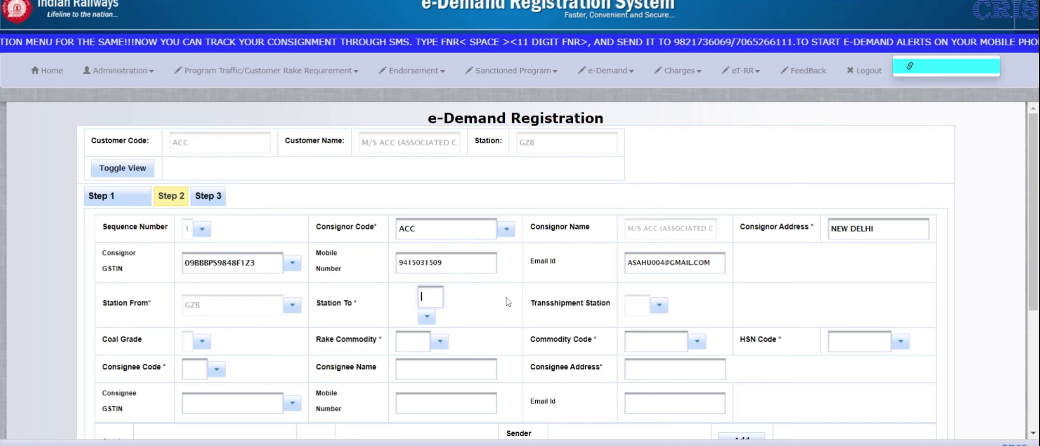
pyautogui.write('PNP')
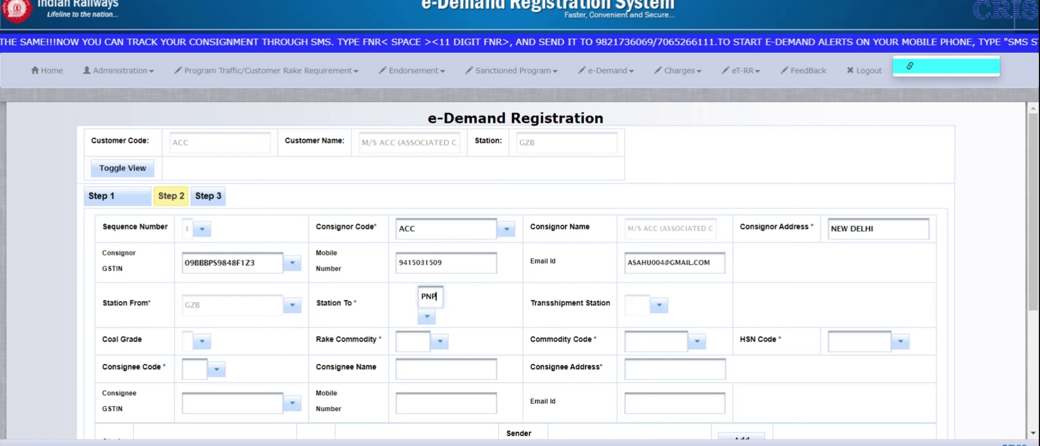
pyautogui.click(501, 321)
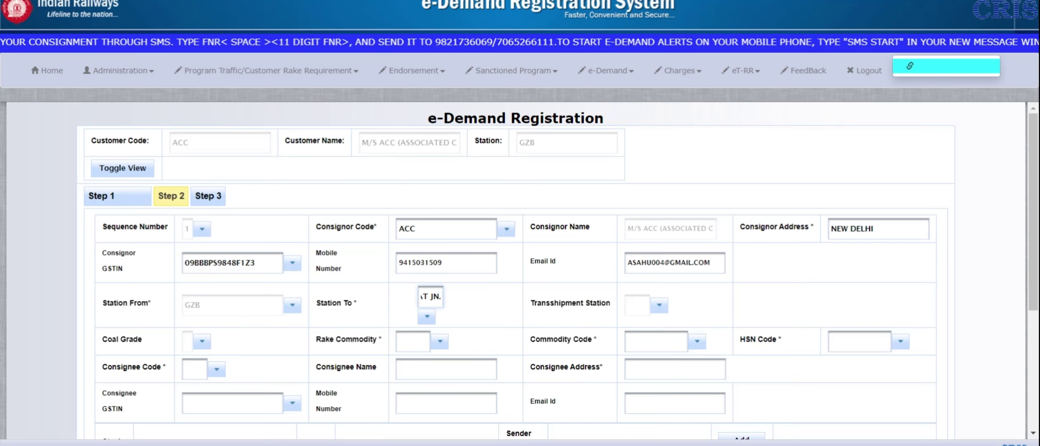
pyautogui.click(441, 342)
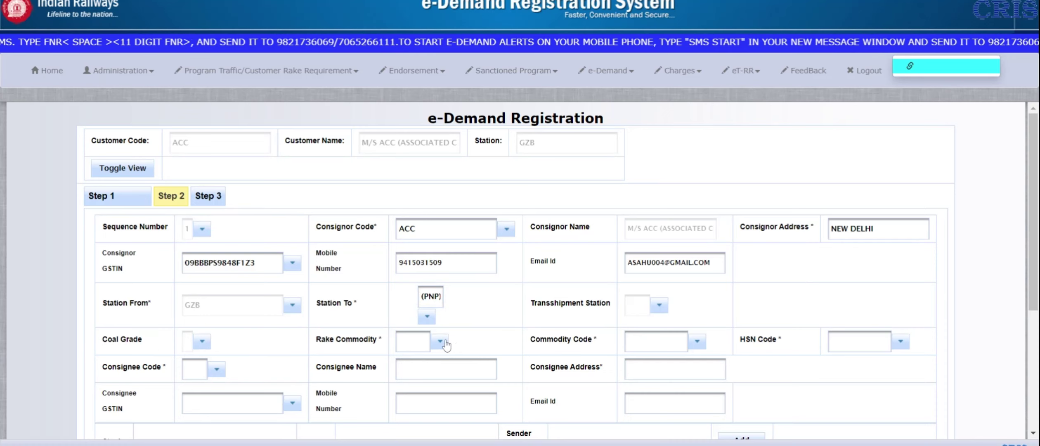
pyautogui.click(440, 341)
pyautogui.click(443, 362)
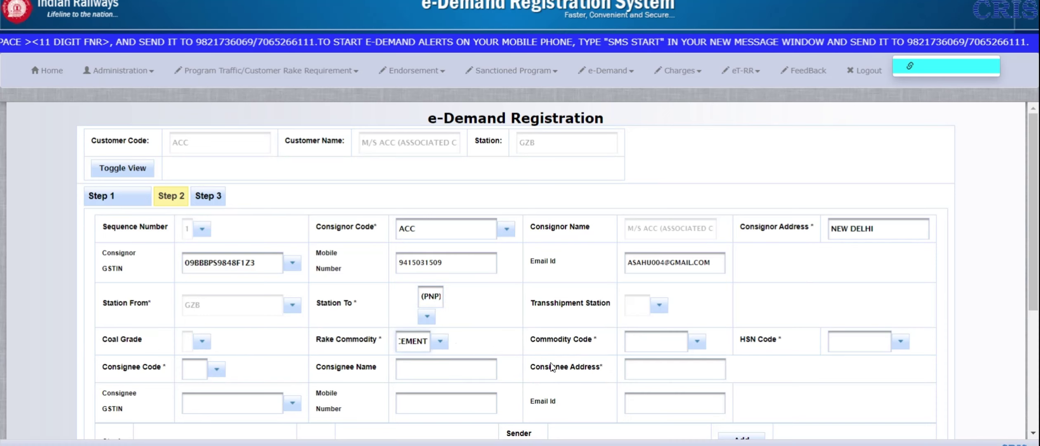
# Set commodity code (2891122)CEMENT and HSN code 25 for lime and cement
pyautogui.click(698, 341)
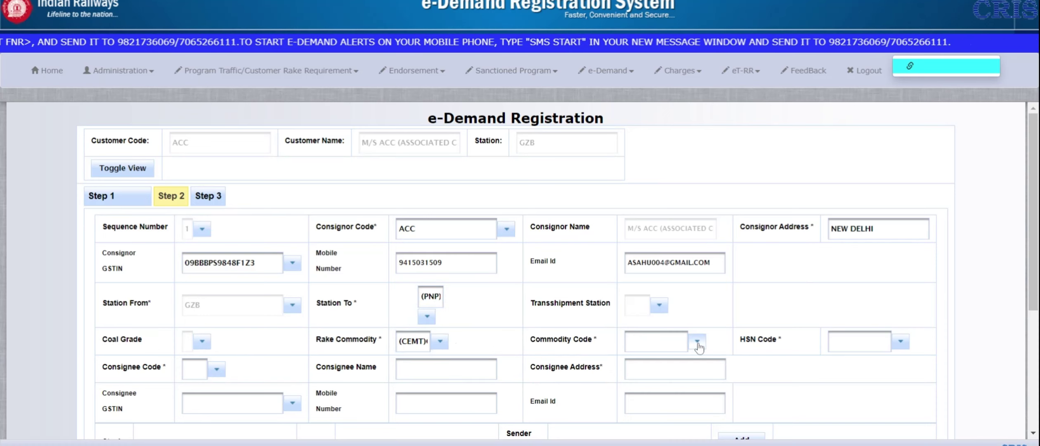
pyautogui.click(677, 264)
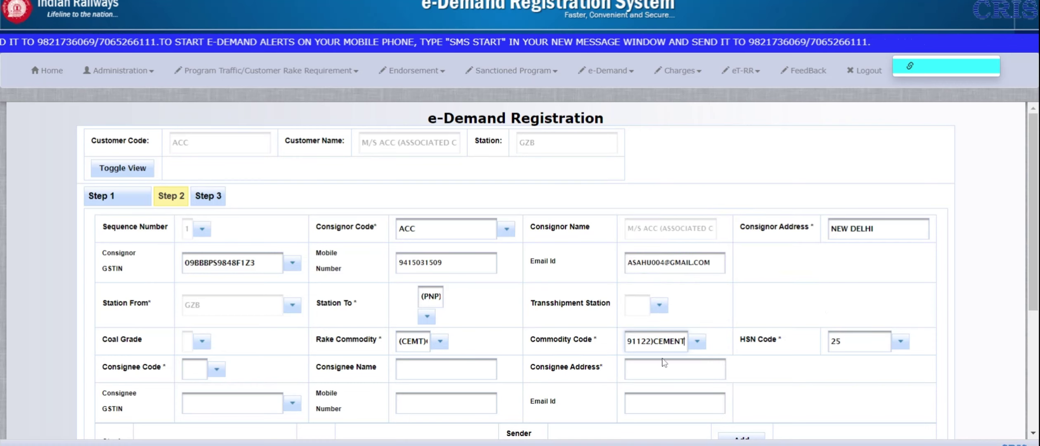
pyautogui.click(697, 342)
pyautogui.click(669, 303)
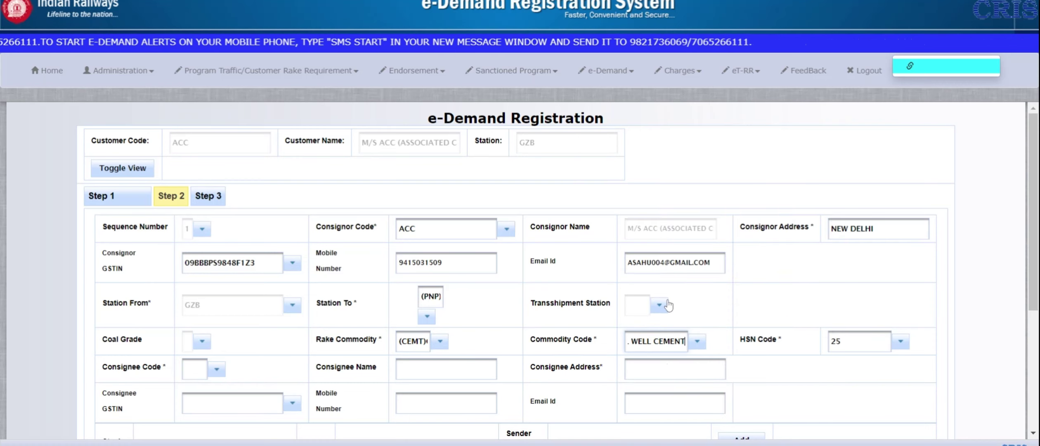
pyautogui.click(900, 342)
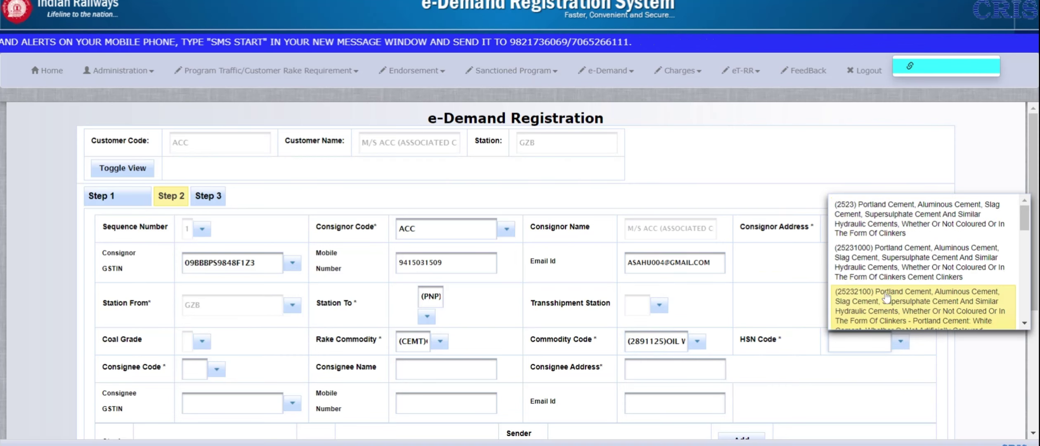
pyautogui.scroll(-3, 890, 293)
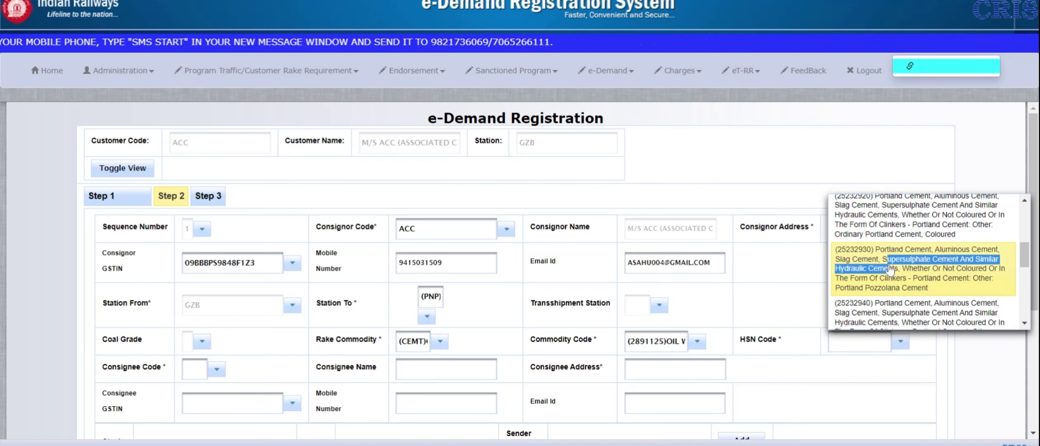
pyautogui.click(890, 289)
pyautogui.click(697, 343)
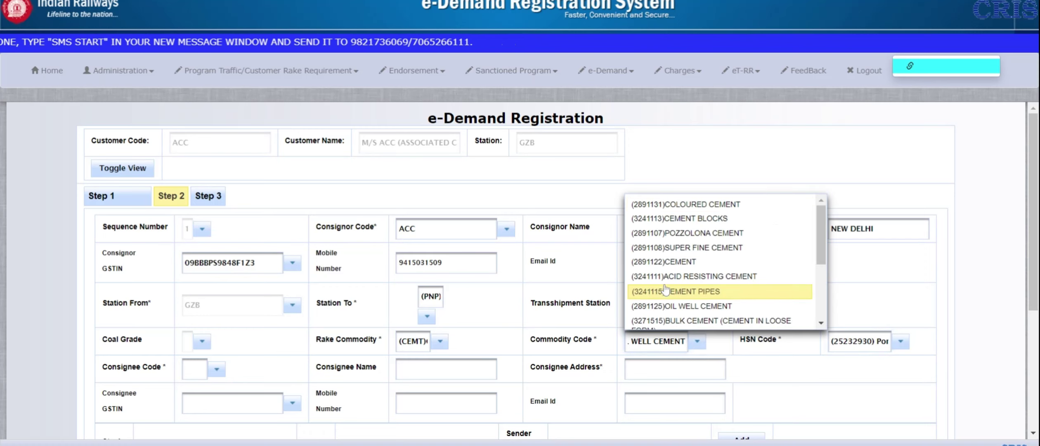
pyautogui.click(663, 264)
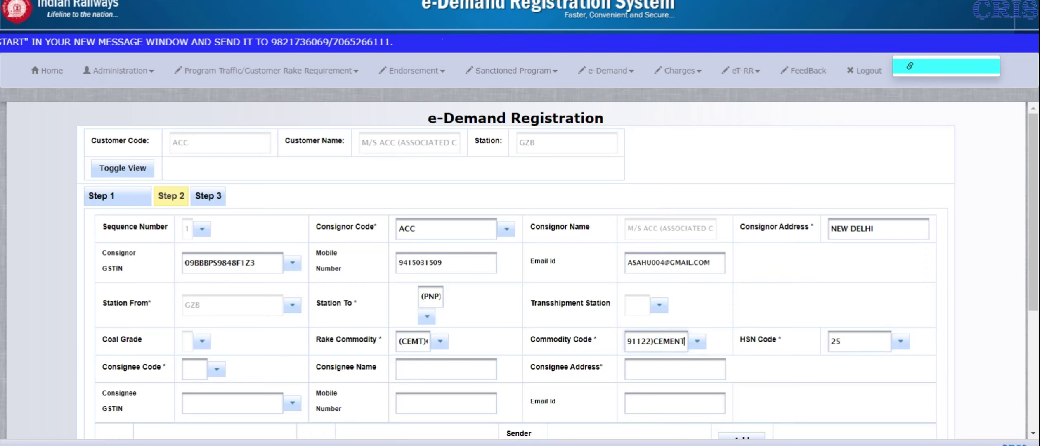
pyautogui.press('Tab')
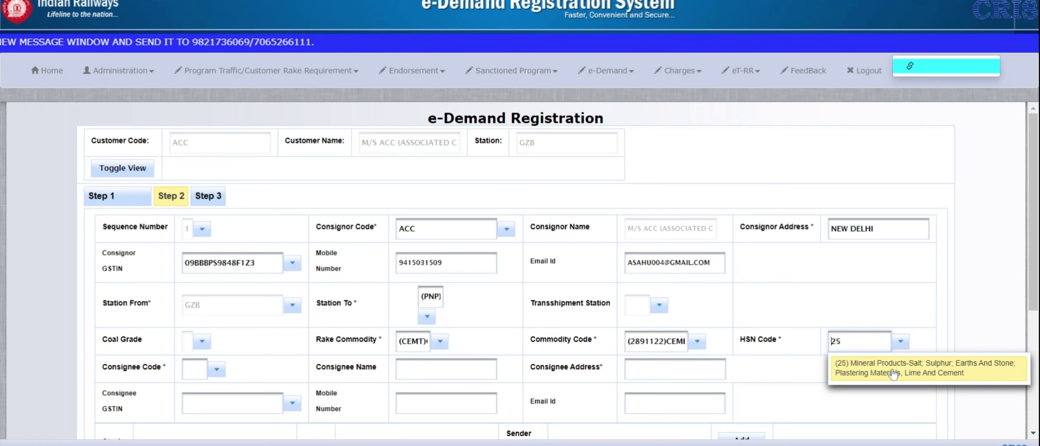
pyautogui.click(893, 373)
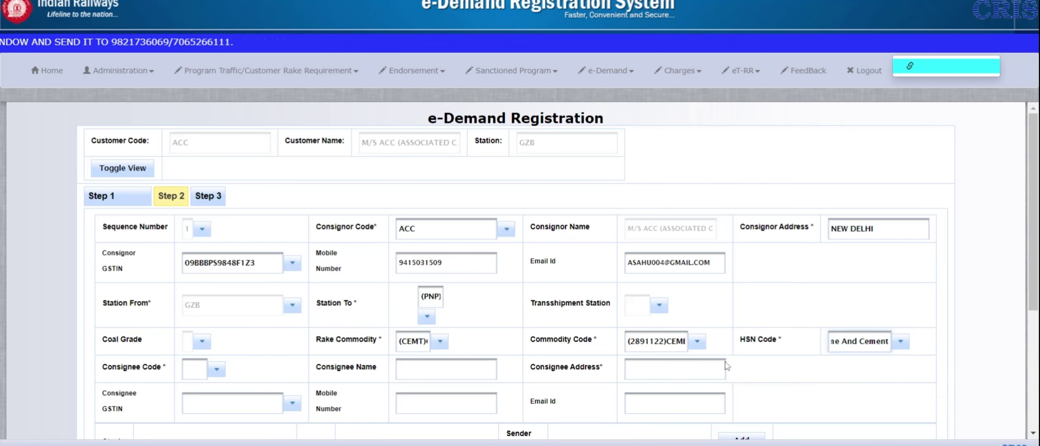
pyautogui.scroll(-5, 524, 384)
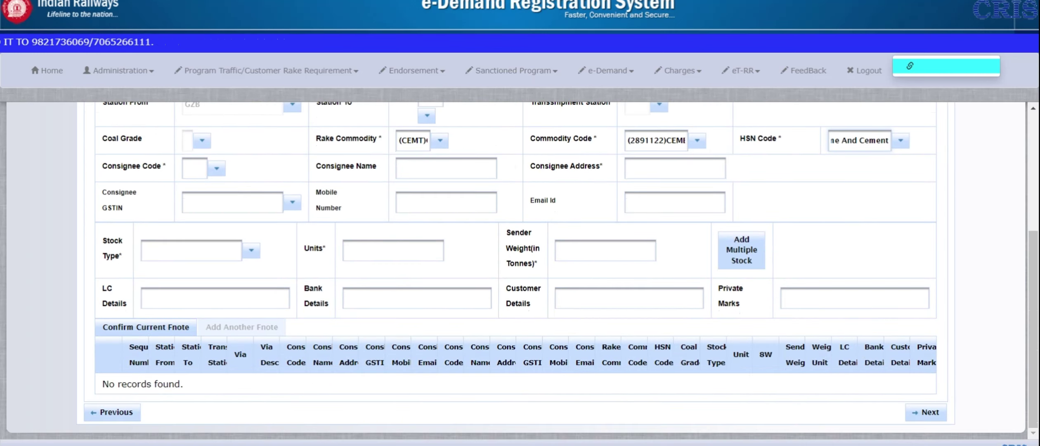
pyautogui.scroll(2, 162, 248)
# Set consignee code ACC so its details fill in, with consignee address PANIPAT
pyautogui.click(190, 236)
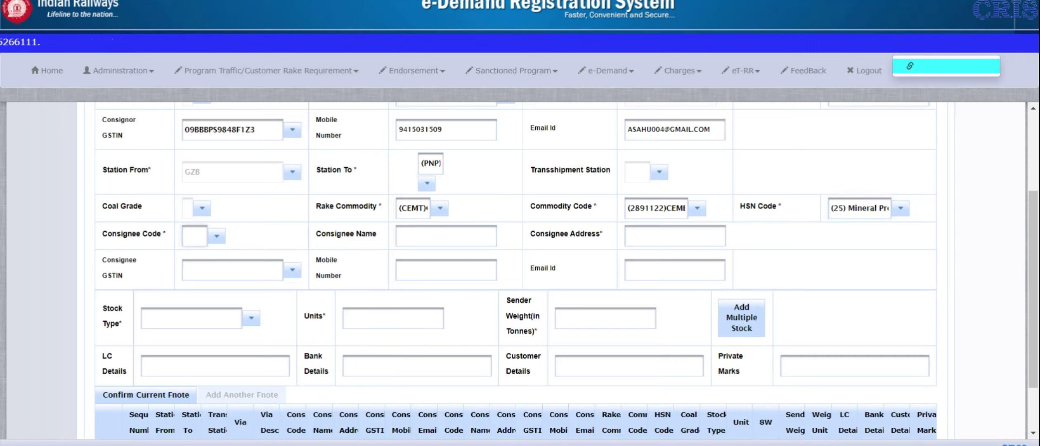
pyautogui.write('aCC')
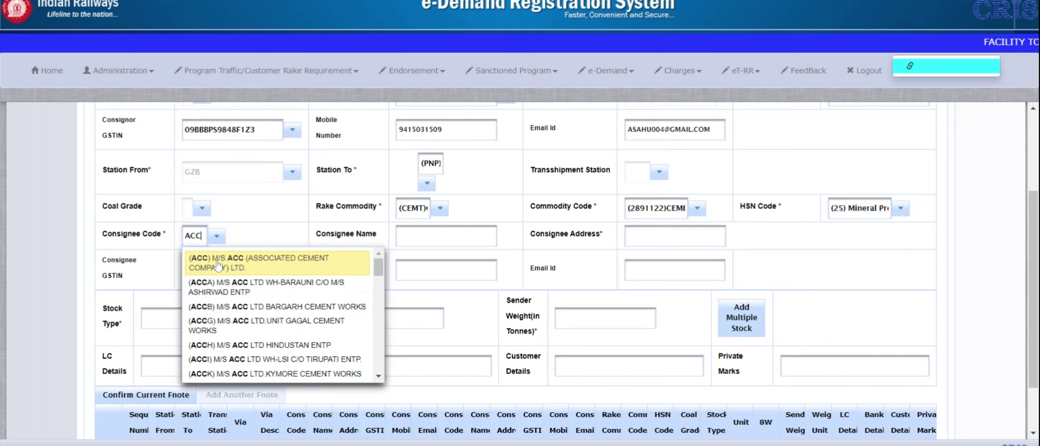
pyautogui.press('Return')
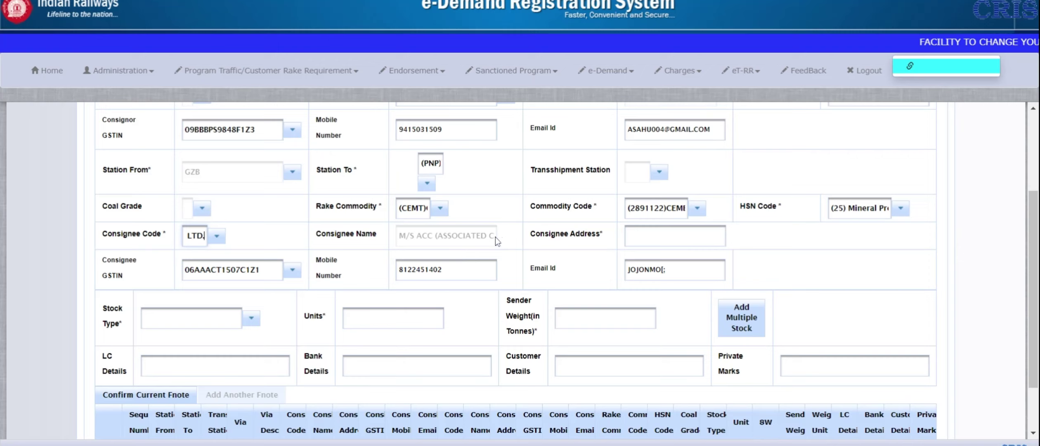
pyautogui.click(660, 235)
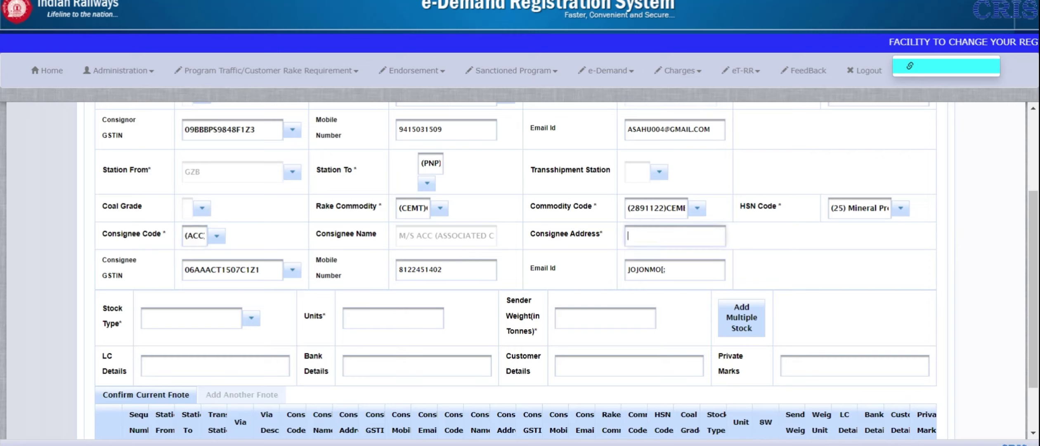
pyautogui.write('p')
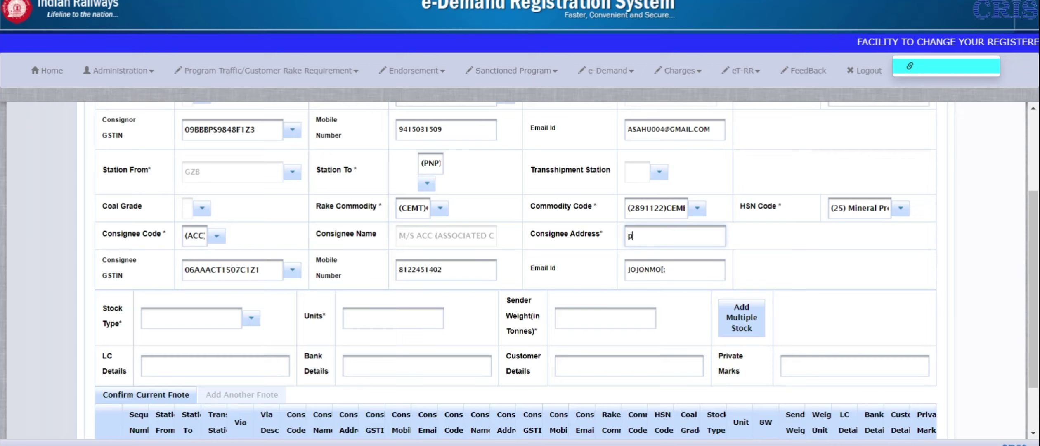
pyautogui.write('z')
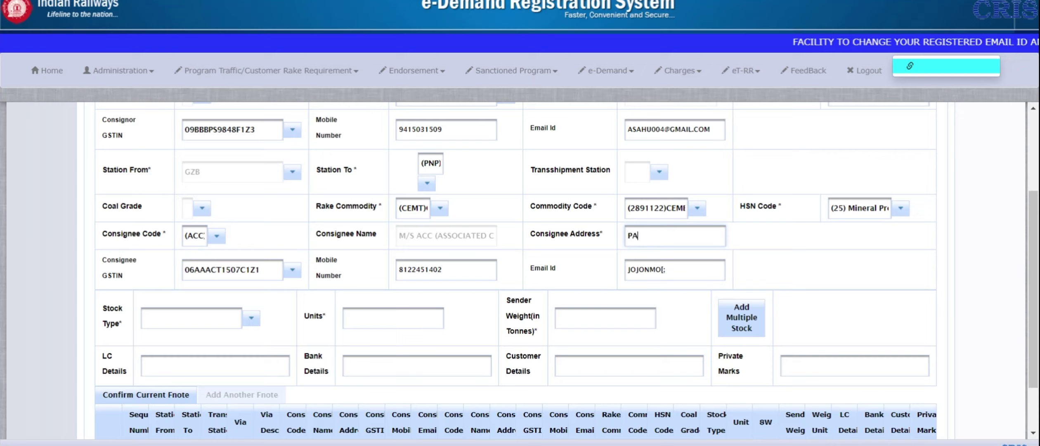
pyautogui.write('NIPa')
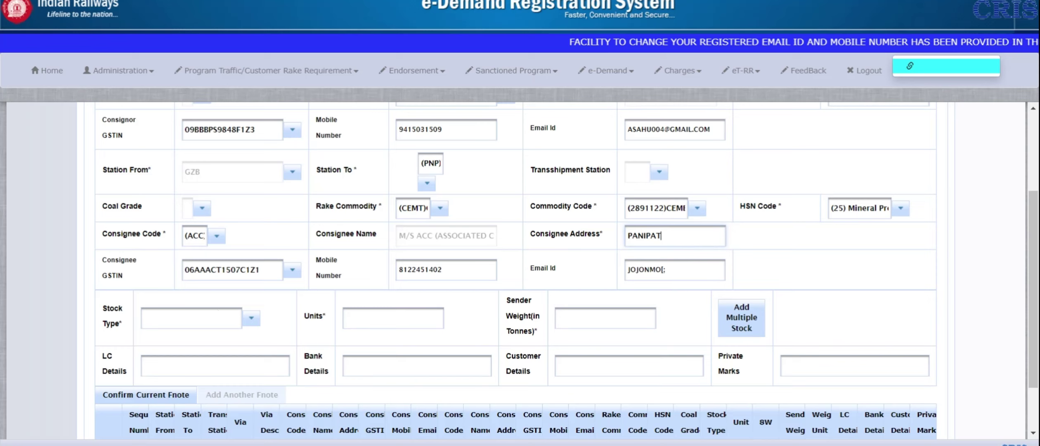
pyautogui.click(145, 318)
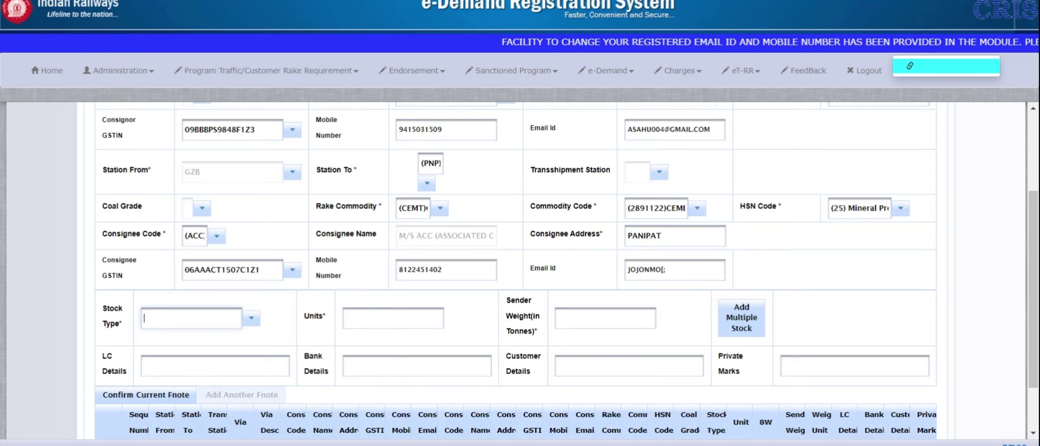
# Enter stock type (BCN)BOGIE COV. AIRBK, 42 units and sender weight 2800 tonnes
pyautogui.click(251, 318)
pyautogui.click(231, 411)
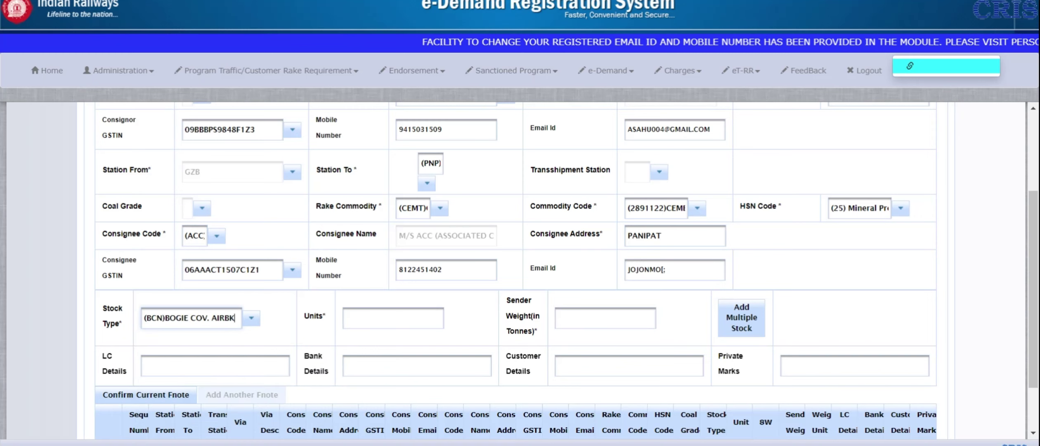
pyautogui.click(346, 318)
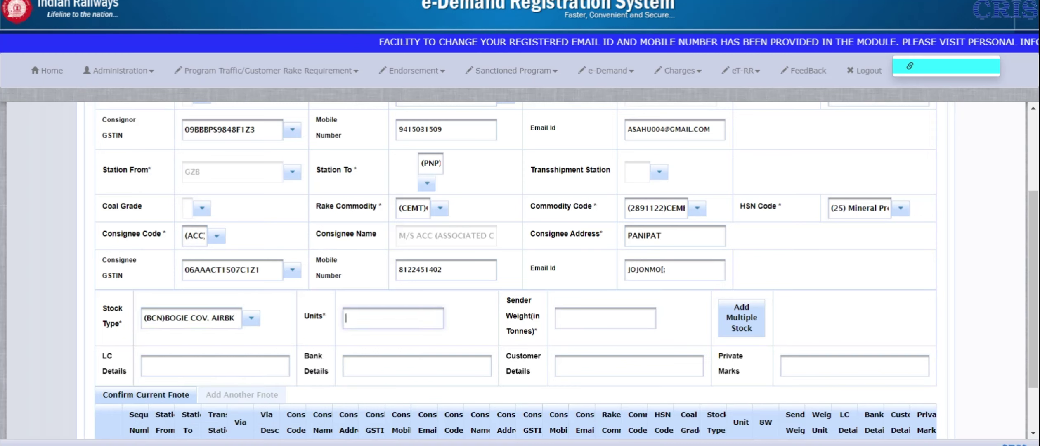
pyautogui.write('42')
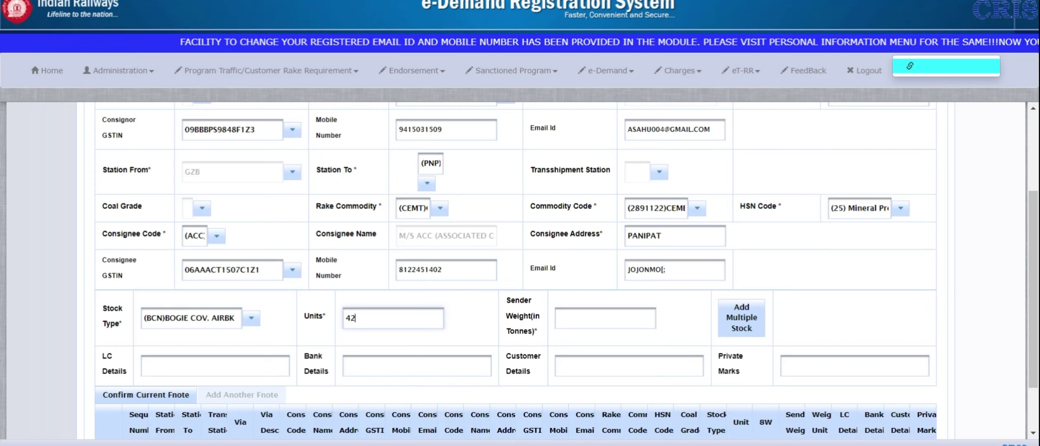
pyautogui.click(561, 318)
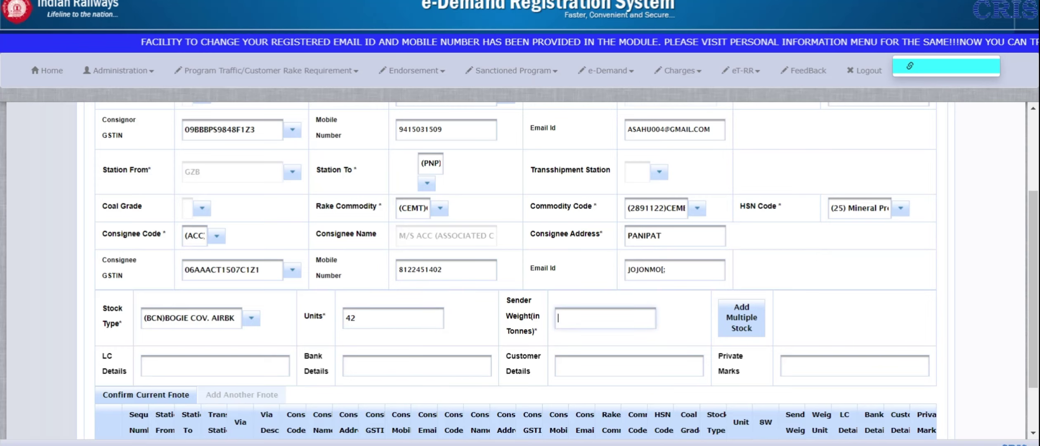
pyautogui.write('2800')
pyautogui.scroll(-2, 223, 314)
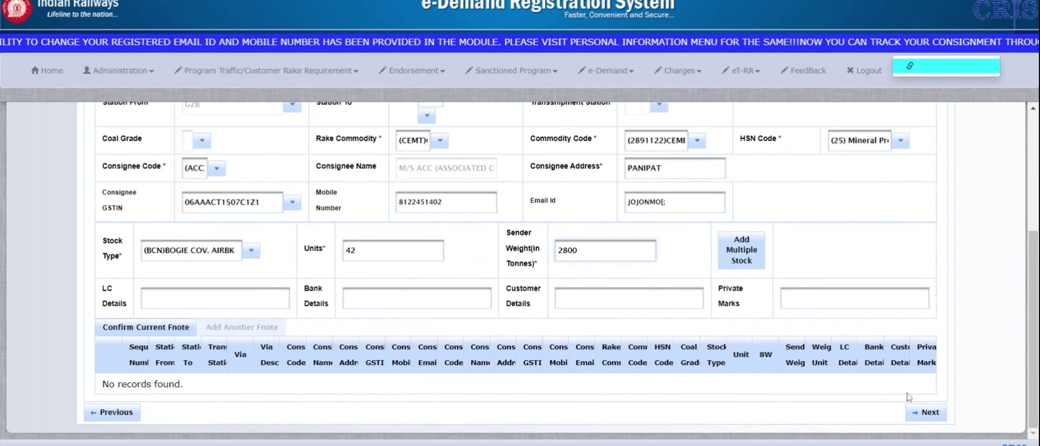
# Confirm FNOTE 1 (GZB to PNP, 42 units, 2800 tonnes) and continue to Step 3
pyautogui.click(150, 332)
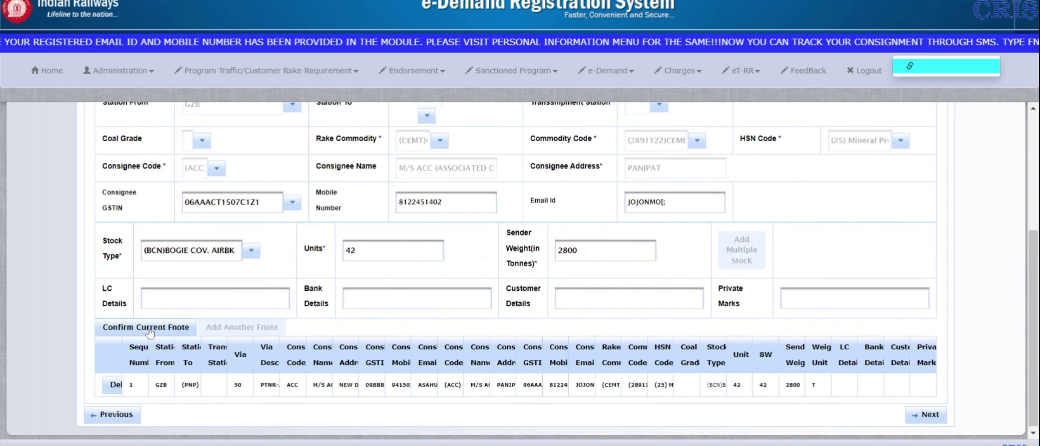
pyautogui.click(234, 394)
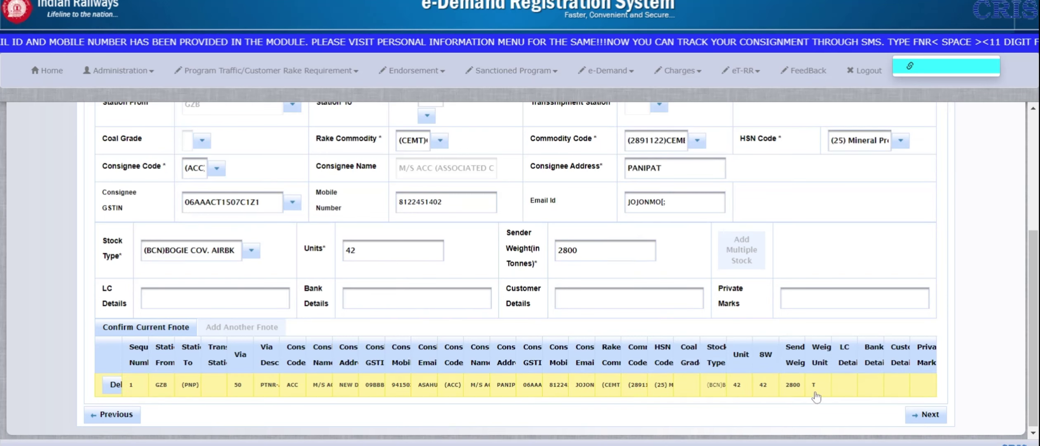
pyautogui.scroll(5, 818, 397)
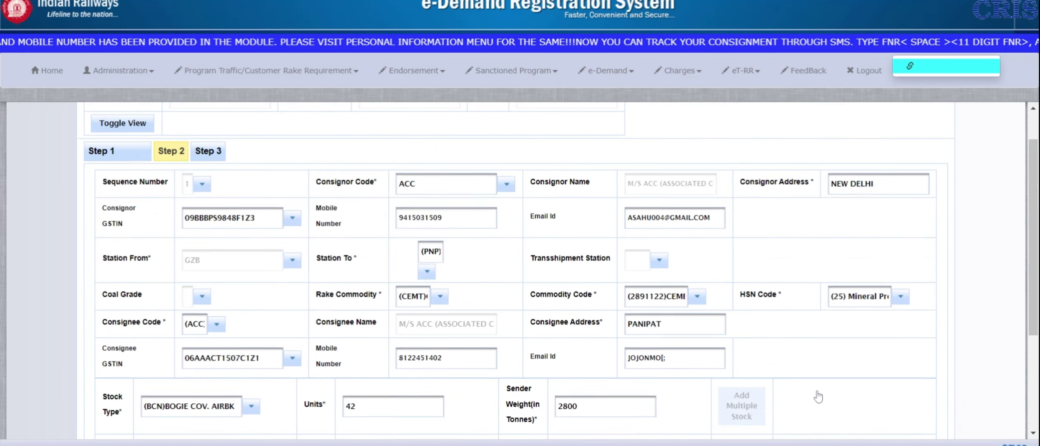
pyautogui.scroll(-5, 818, 394)
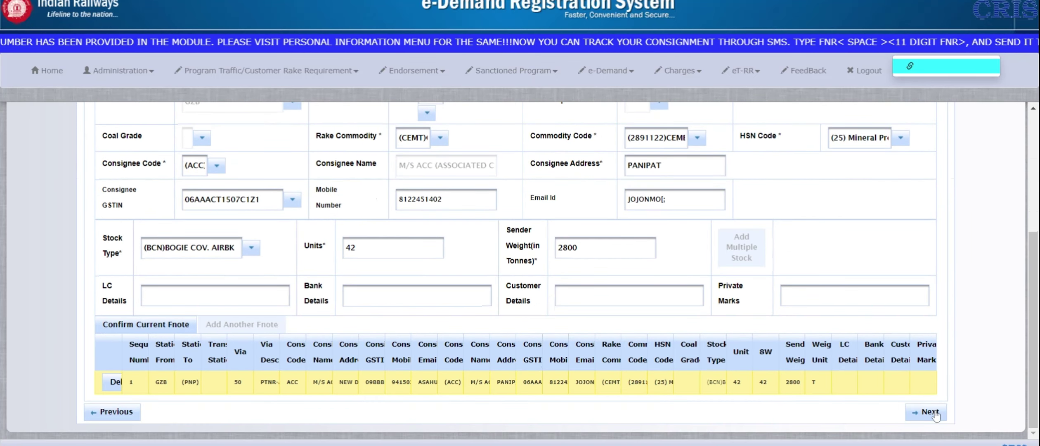
pyautogui.click(937, 415)
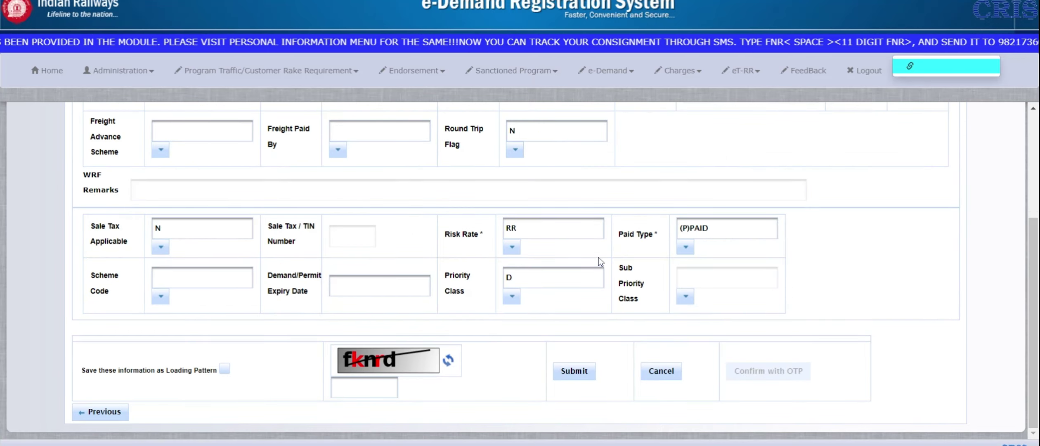
# Set Freight Advance Scheme to N and Freight Paid By to (CNSR)CONSIGNOR
pyautogui.scroll(5, 597, 260)
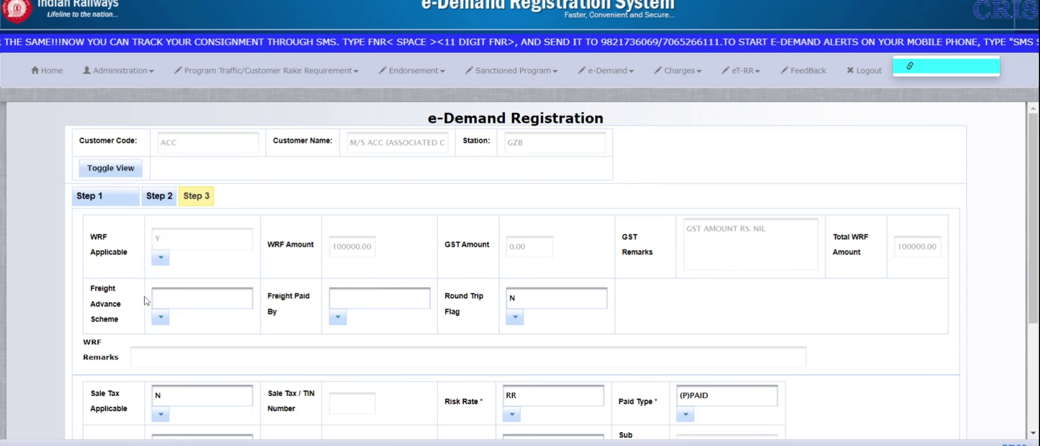
pyautogui.click(160, 318)
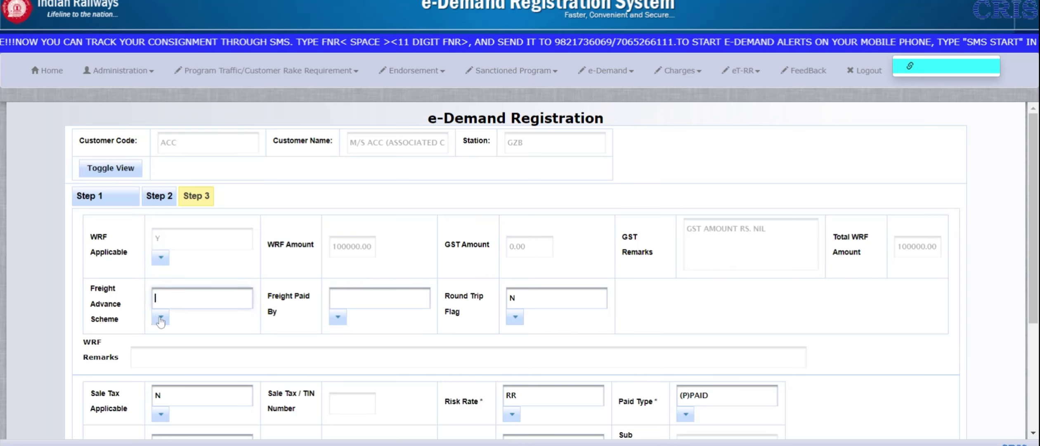
pyautogui.click(161, 318)
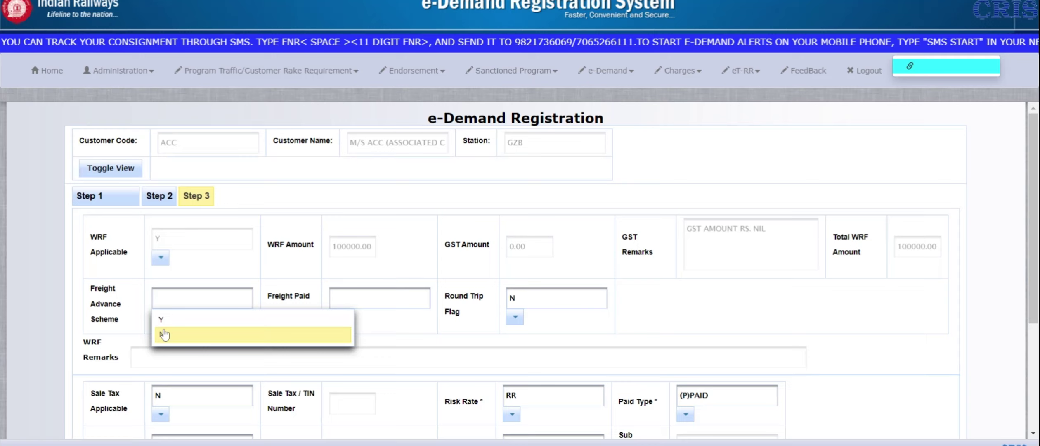
pyautogui.click(299, 334)
pyautogui.click(337, 317)
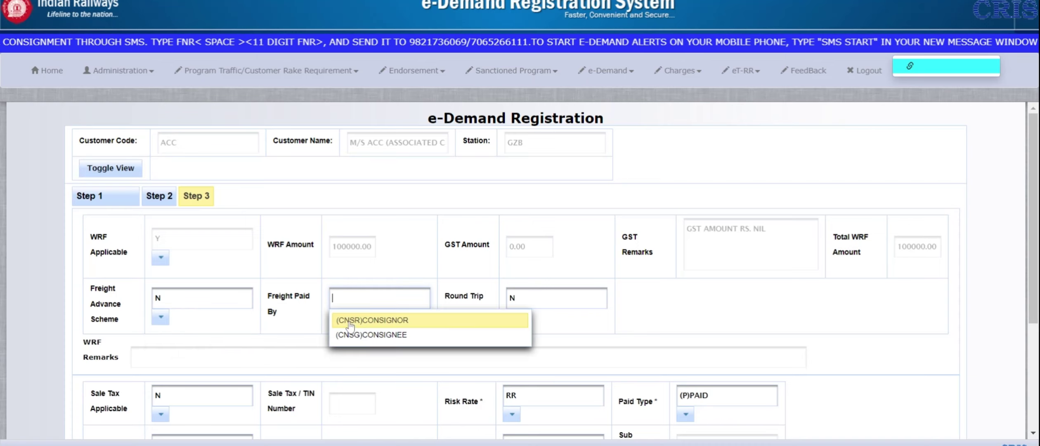
pyautogui.click(386, 327)
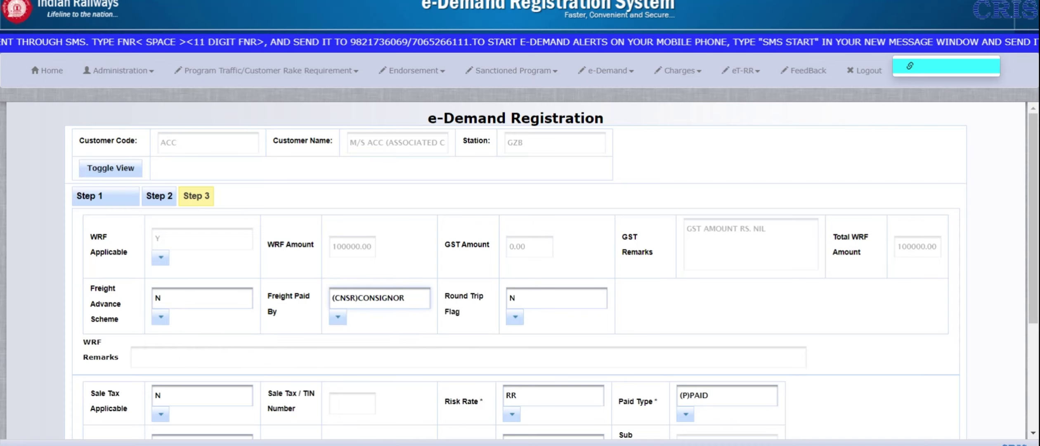
pyautogui.scroll(-4, 516, 268)
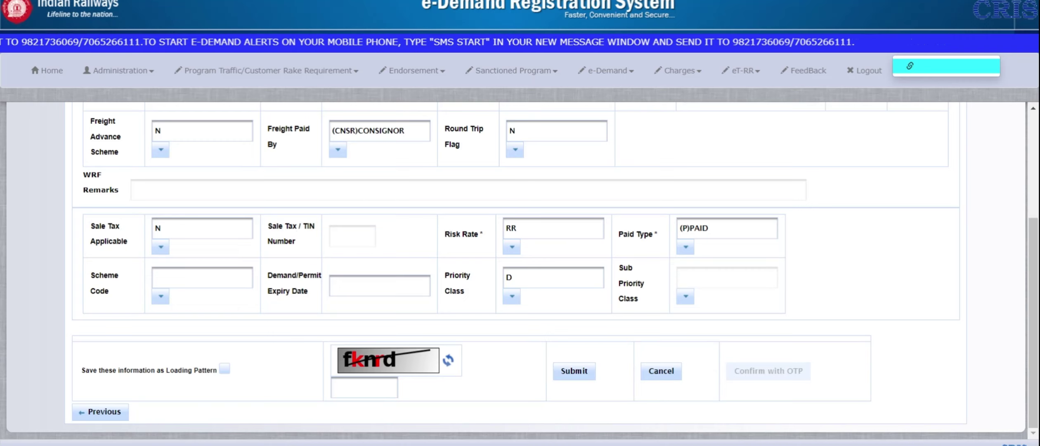
# Switch risk rate to (OR)OWNER RISK, leaving scheme code empty and priority class D
pyautogui.click(522, 236)
pyautogui.click(514, 247)
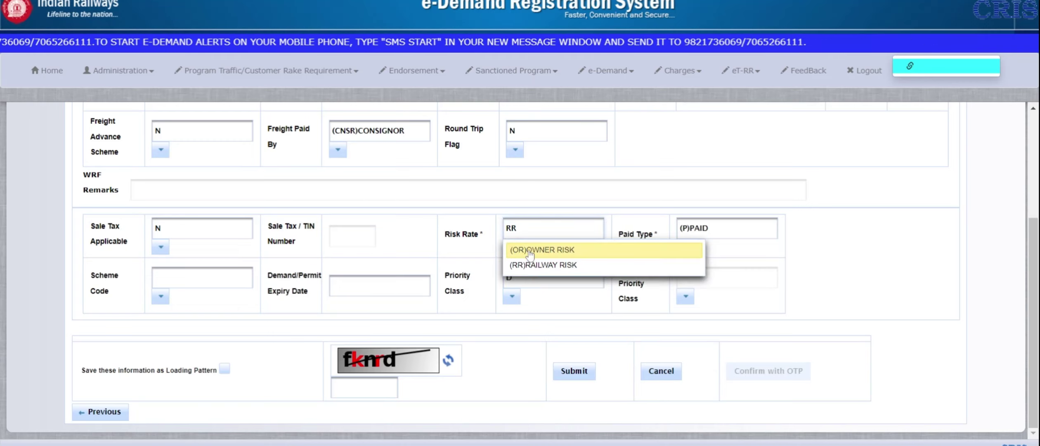
pyautogui.click(545, 250)
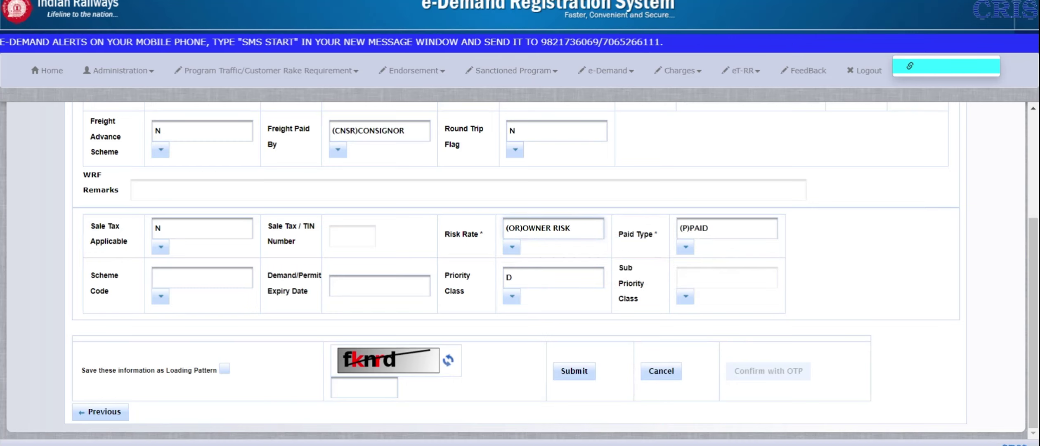
pyautogui.click(161, 297)
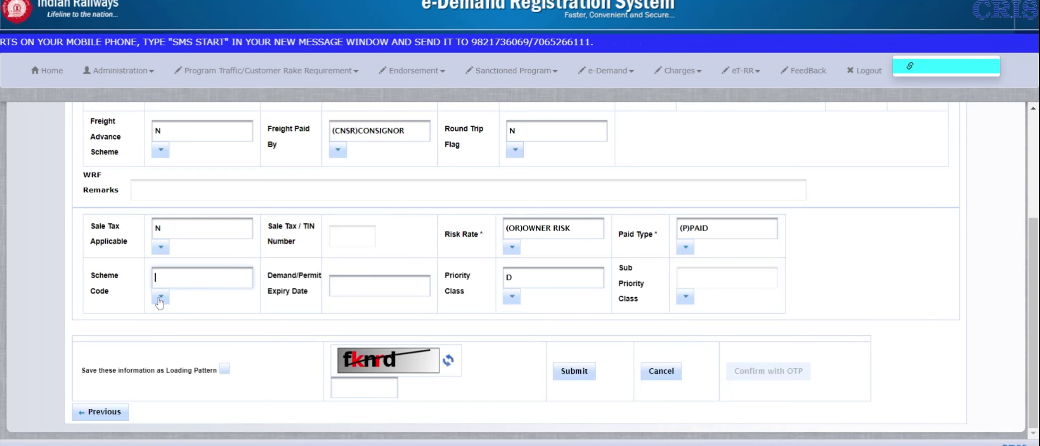
pyautogui.press('Down')
pyautogui.press('Down')
pyautogui.press('Down')
pyautogui.press('Down')
pyautogui.press('Down')
pyautogui.press('Down')
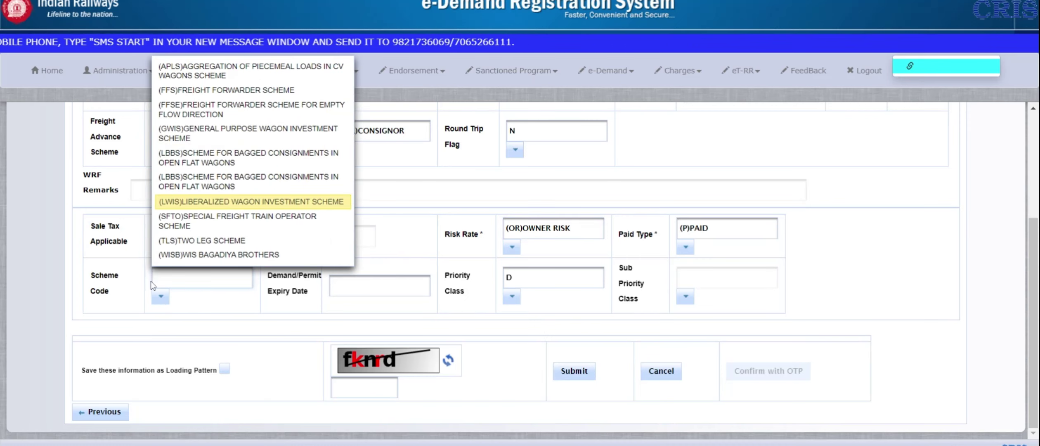
pyautogui.click(160, 298)
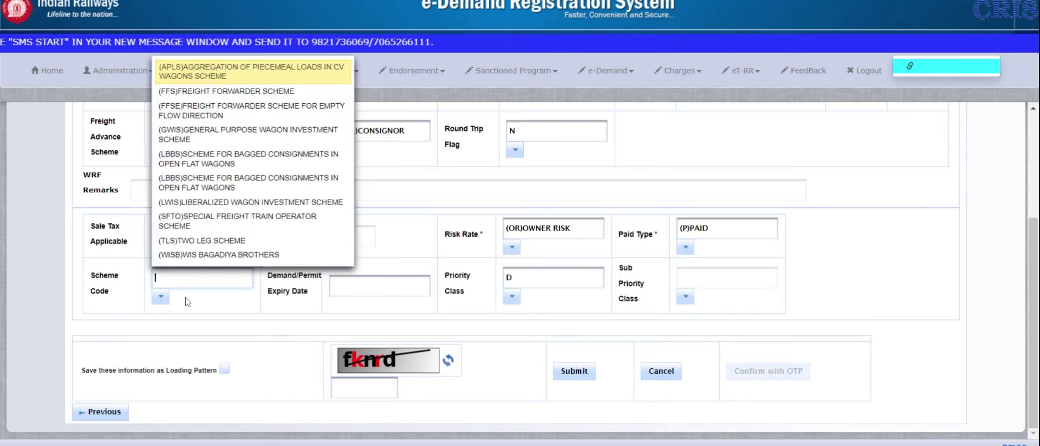
pyautogui.click(213, 296)
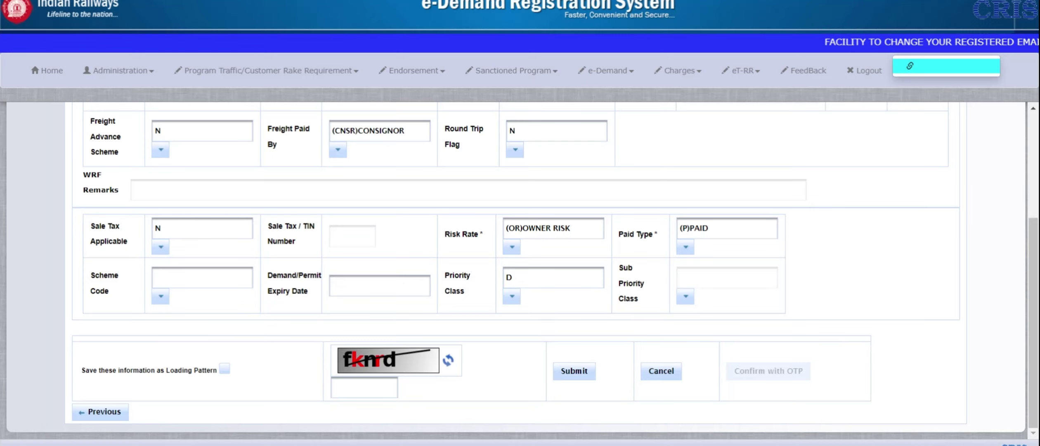
pyautogui.click(512, 296)
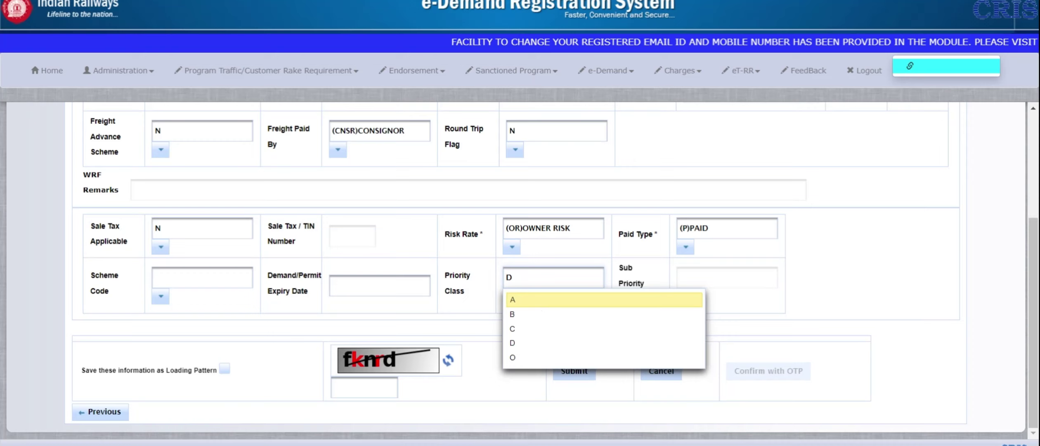
pyautogui.click(474, 400)
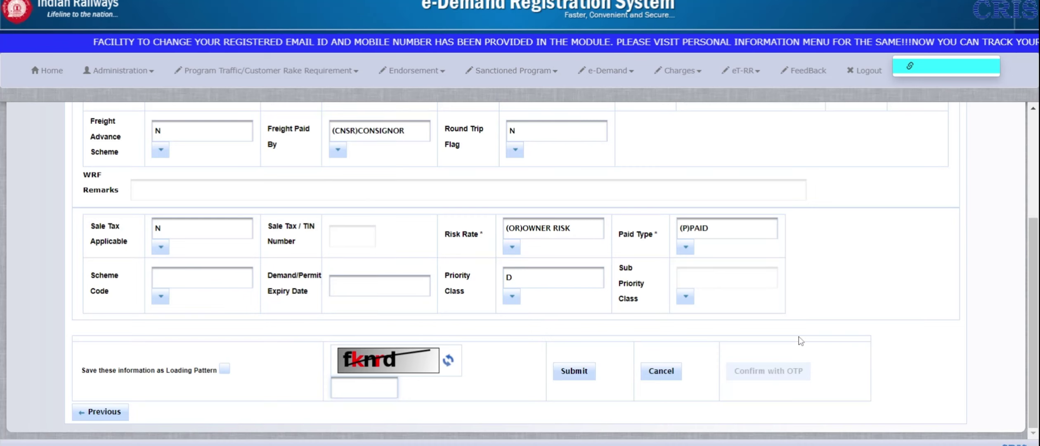
# Fill in the captcha text and submit the e-Demand form to reach the Legal Declaration
pyautogui.click(396, 392)
pyautogui.write('fknrd')
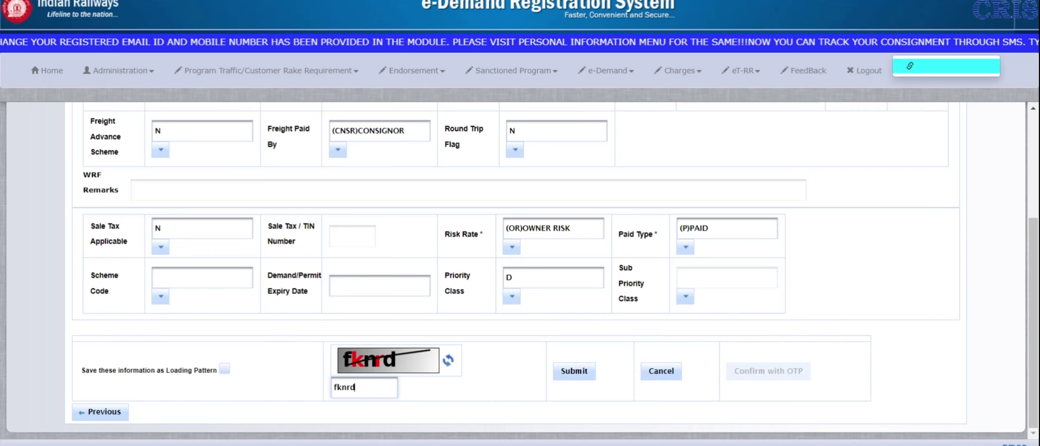
pyautogui.click(573, 371)
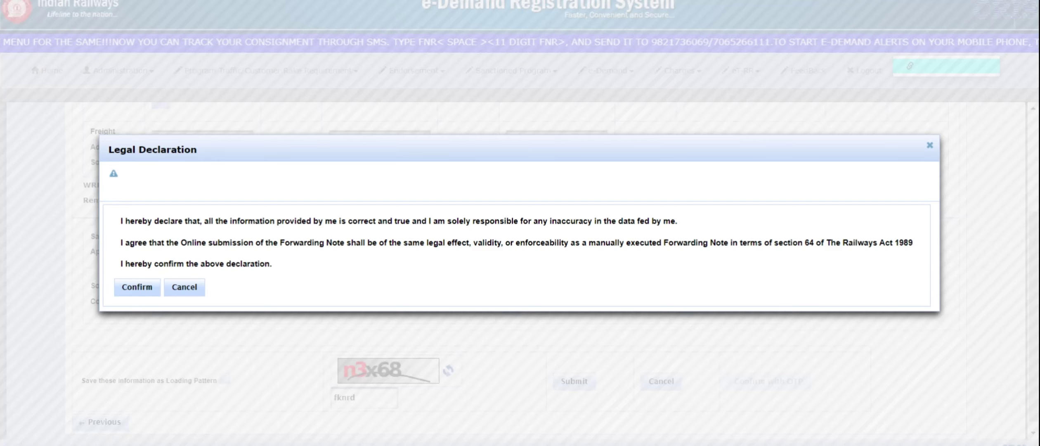
# Accept the legal declaration and proceed to OTP confirmation of the GZB demand
pyautogui.click(142, 290)
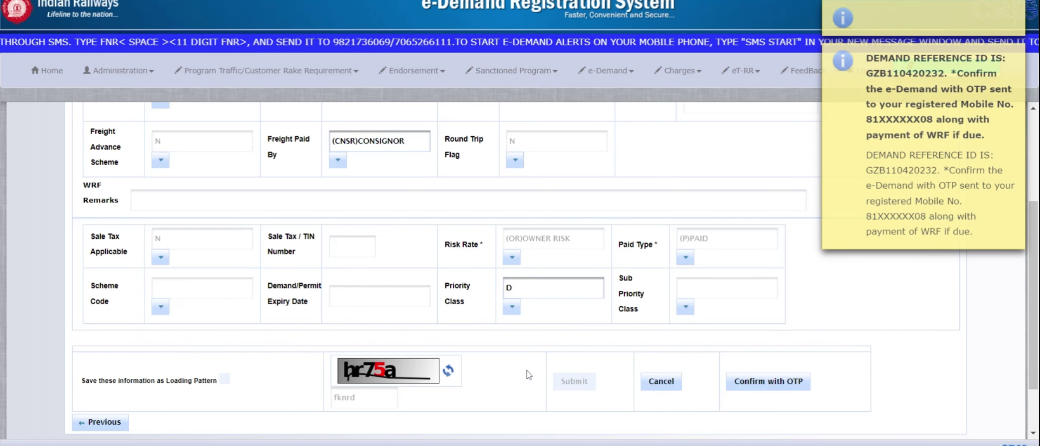
pyautogui.scroll(-2, 526, 371)
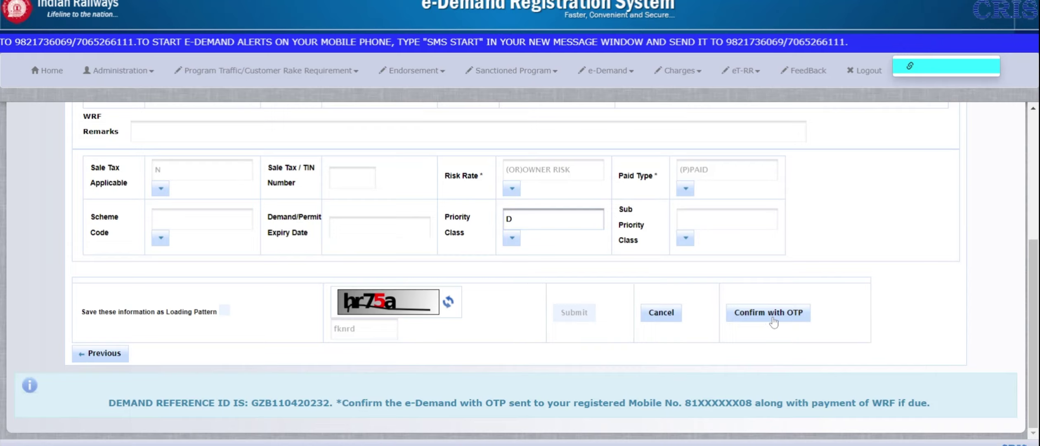
pyautogui.click(773, 319)
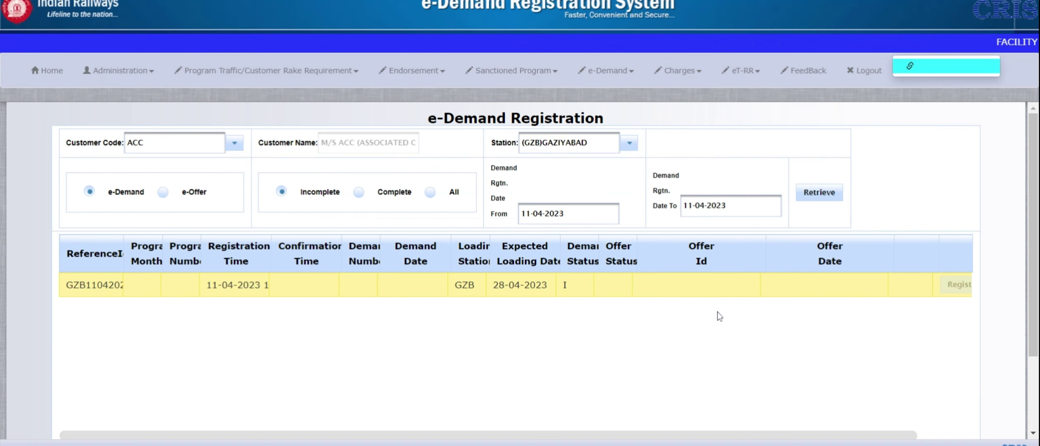
# Begin registering the incomplete GZB demand with Register Demand
pyautogui.scroll(-3, 611, 285)
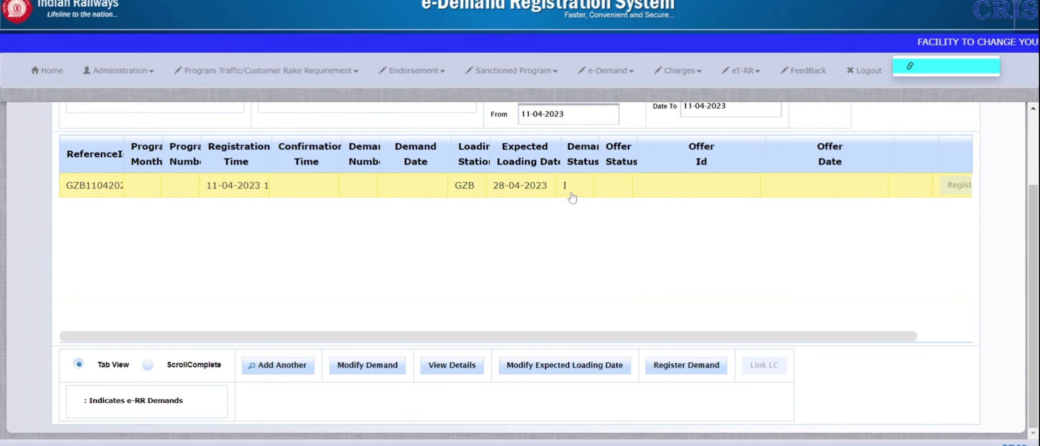
pyautogui.click(678, 371)
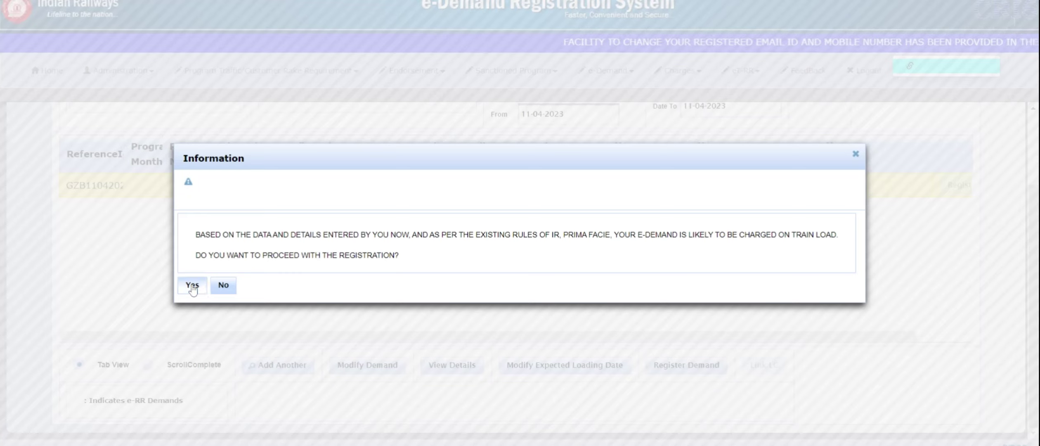
# Accept the train-load charge prompt, enter the generated OTP for Lumpsum a/c, and register
pyautogui.click(193, 285)
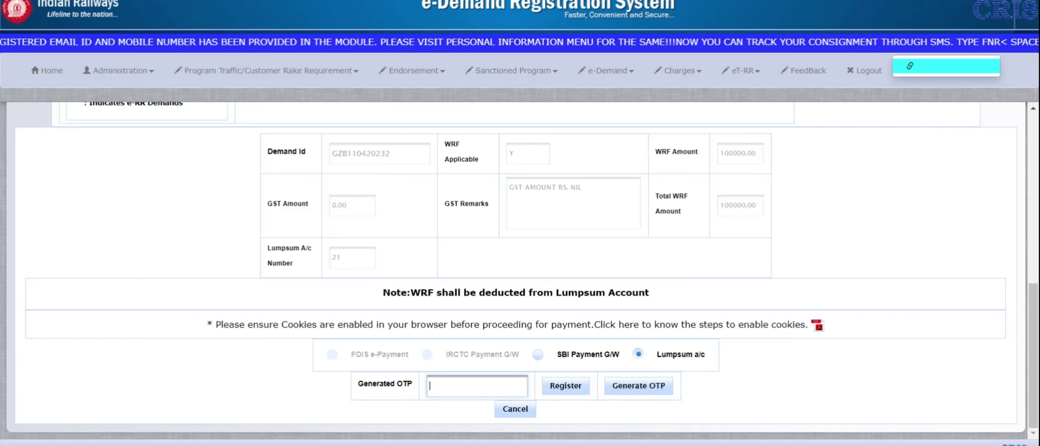
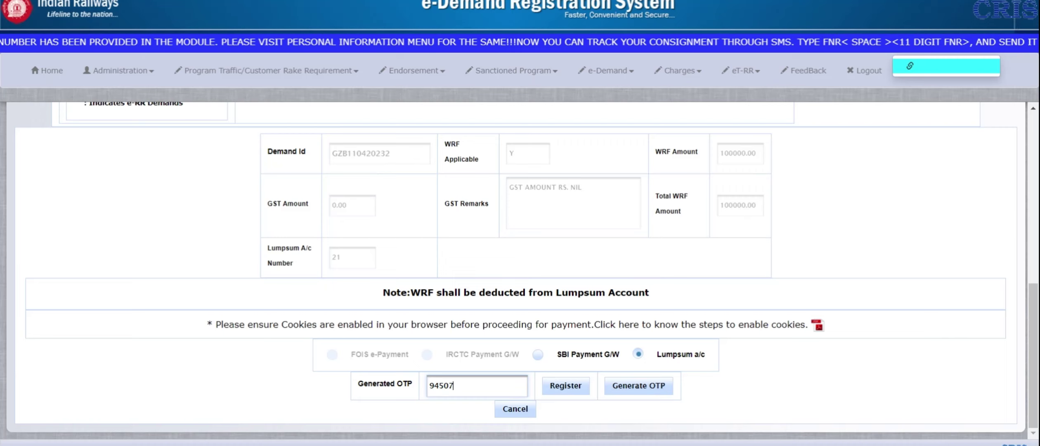
pyautogui.click(560, 391)
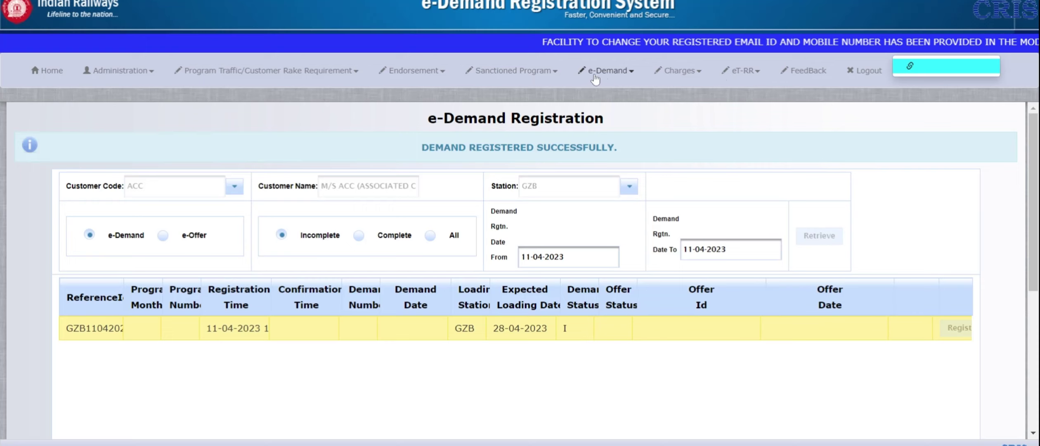
# Register the demand again, accepting the train-load prompt and resubmitting the lumpsum OTP
pyautogui.scroll(-3, 592, 146)
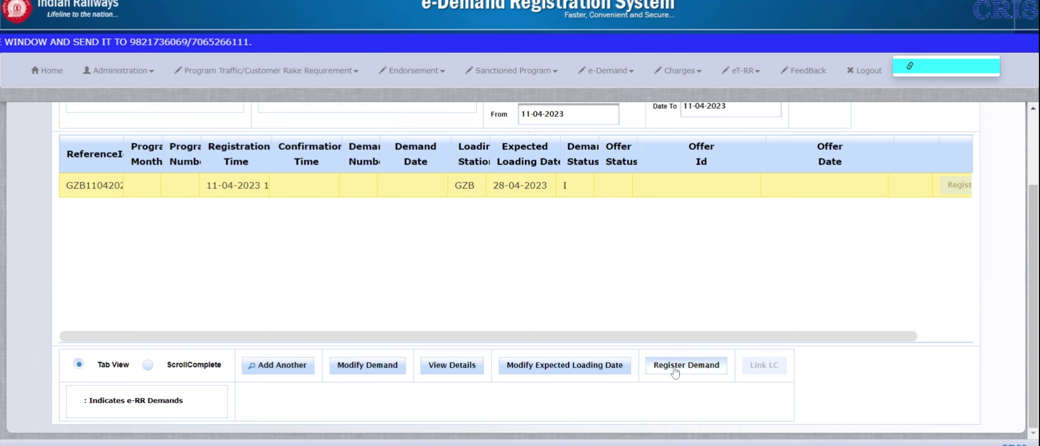
pyautogui.click(671, 368)
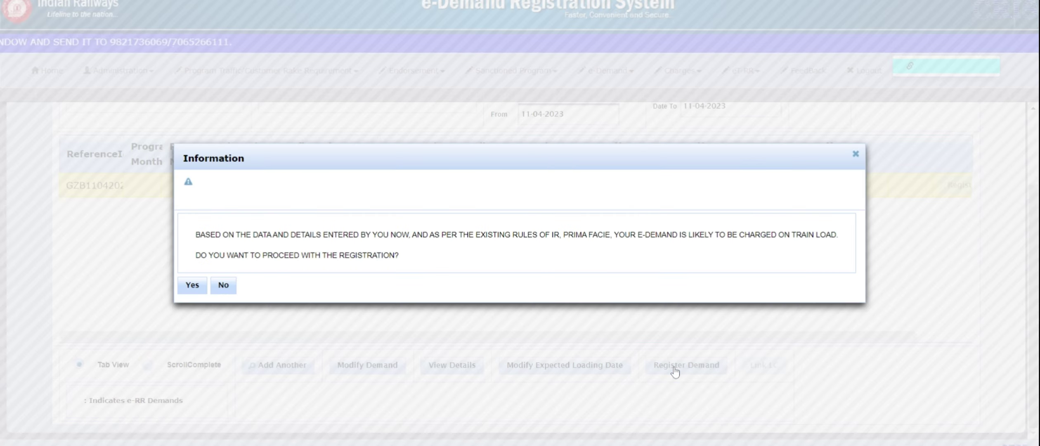
pyautogui.click(193, 286)
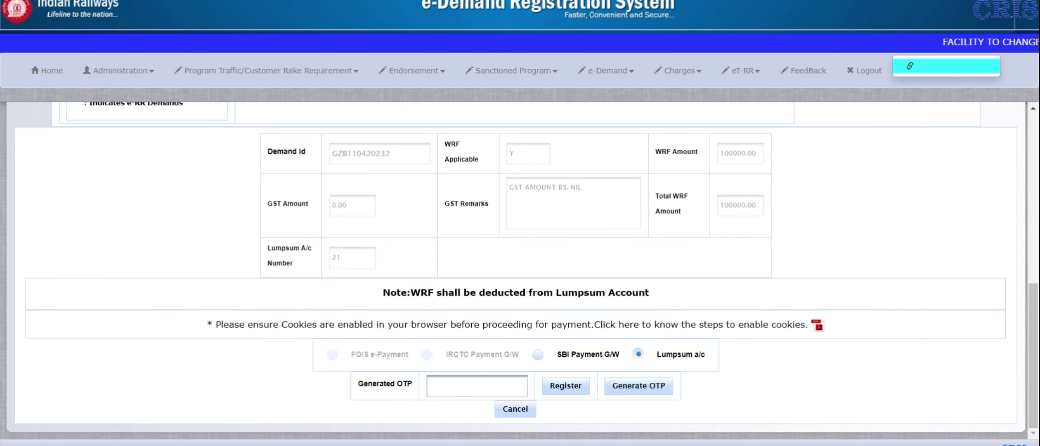
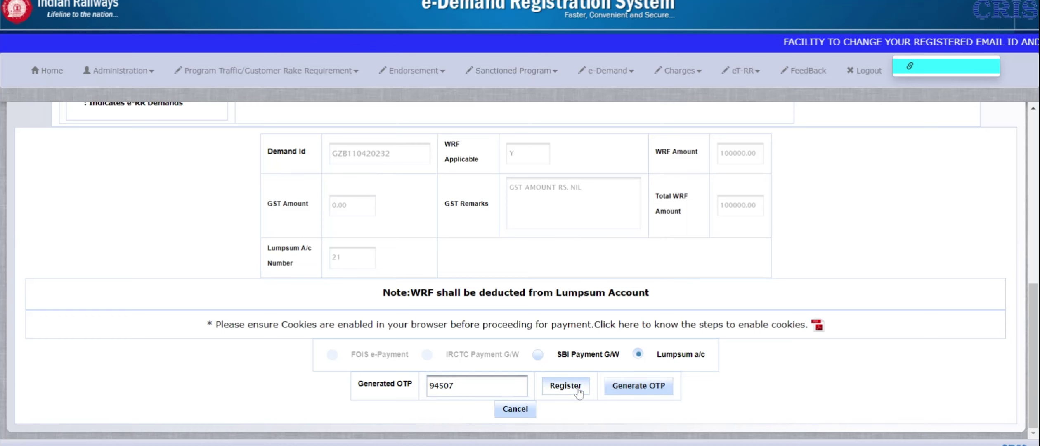
pyautogui.click(578, 388)
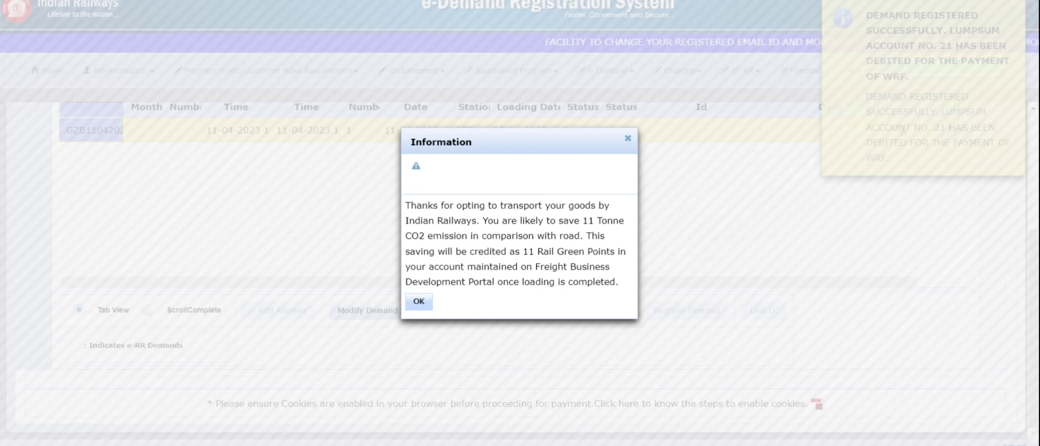
# Dismiss the rail green points notice and the registration success toast
pyautogui.click(418, 302)
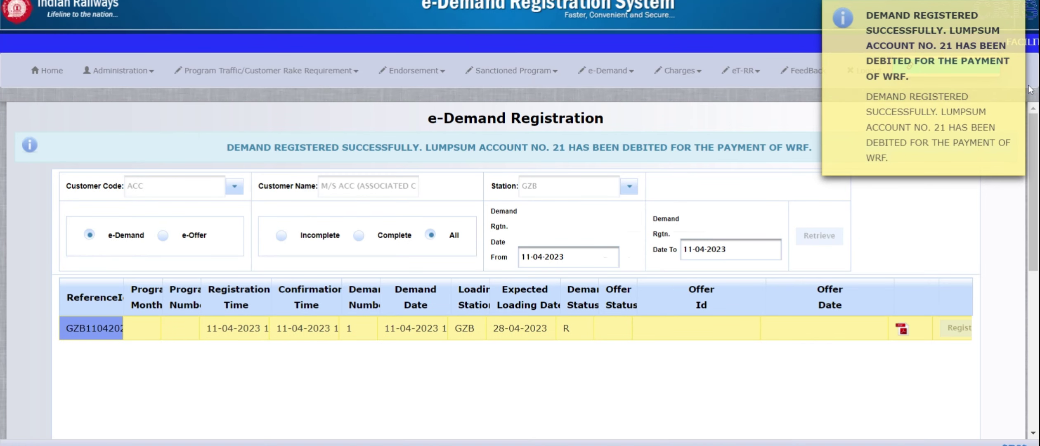
pyautogui.click(1018, 10)
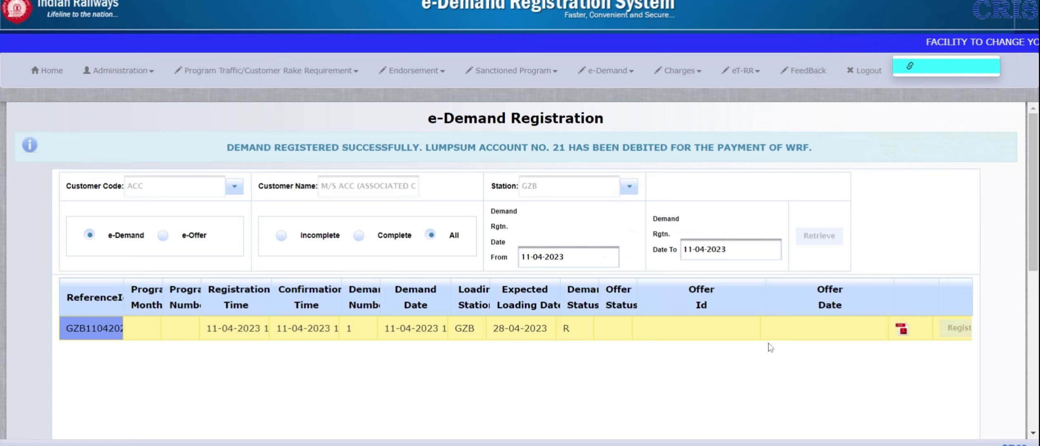